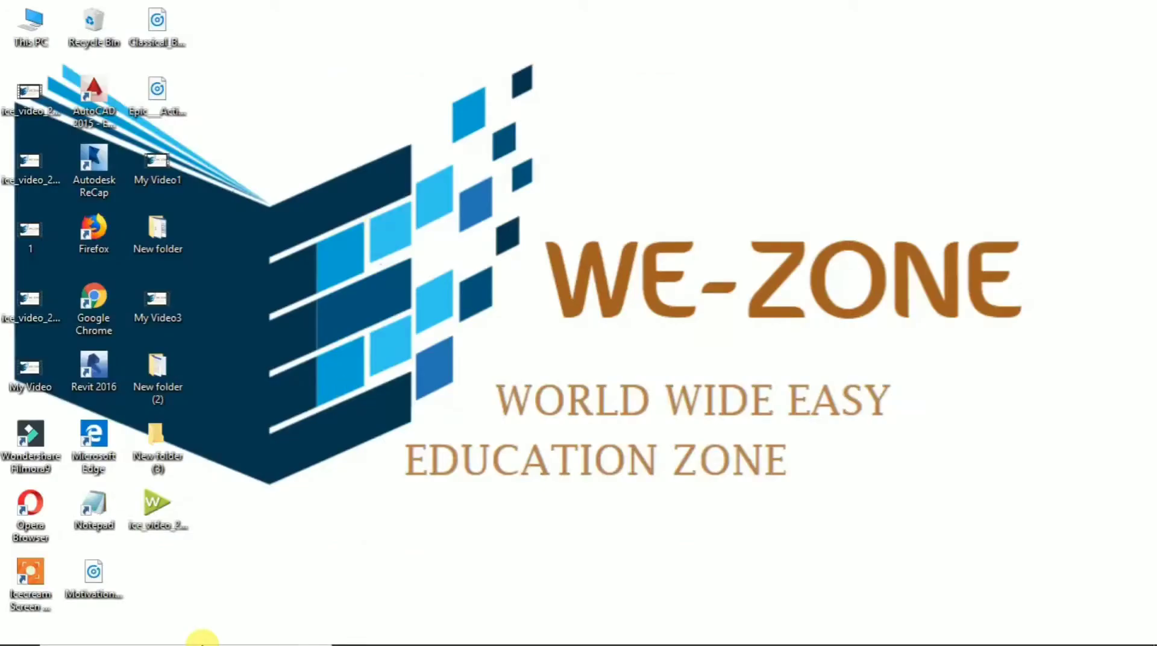
Step: Launch Word 2016 from the taskbar search, dismiss the activation notice, and start a blank document
left_click(166, 630)
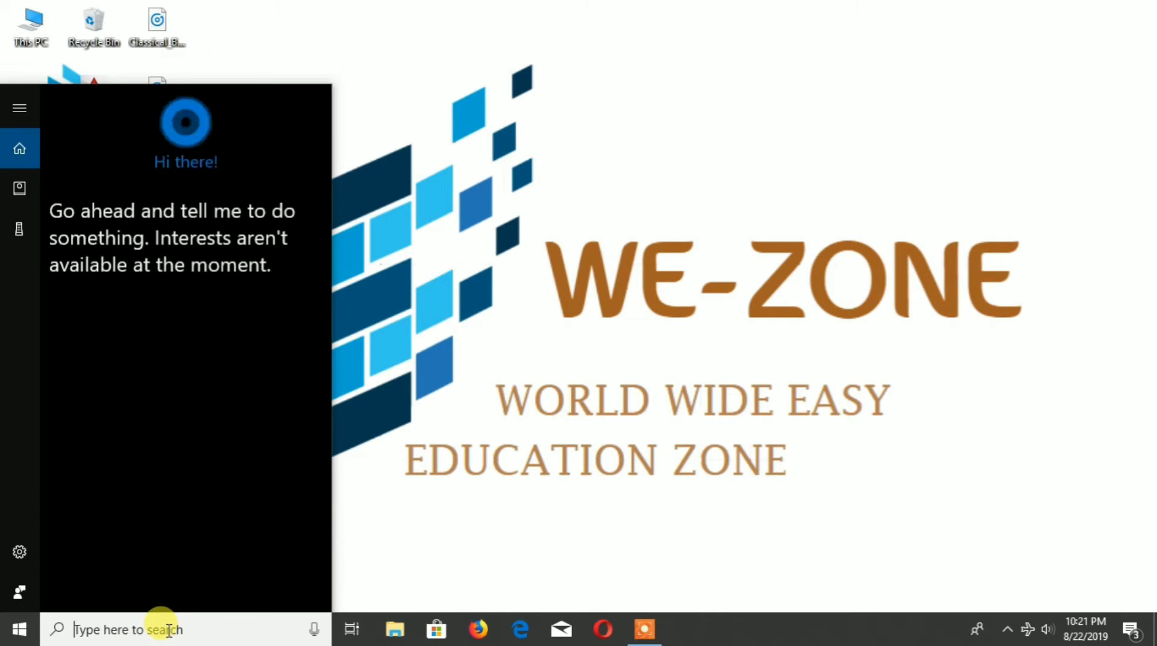
type("word")
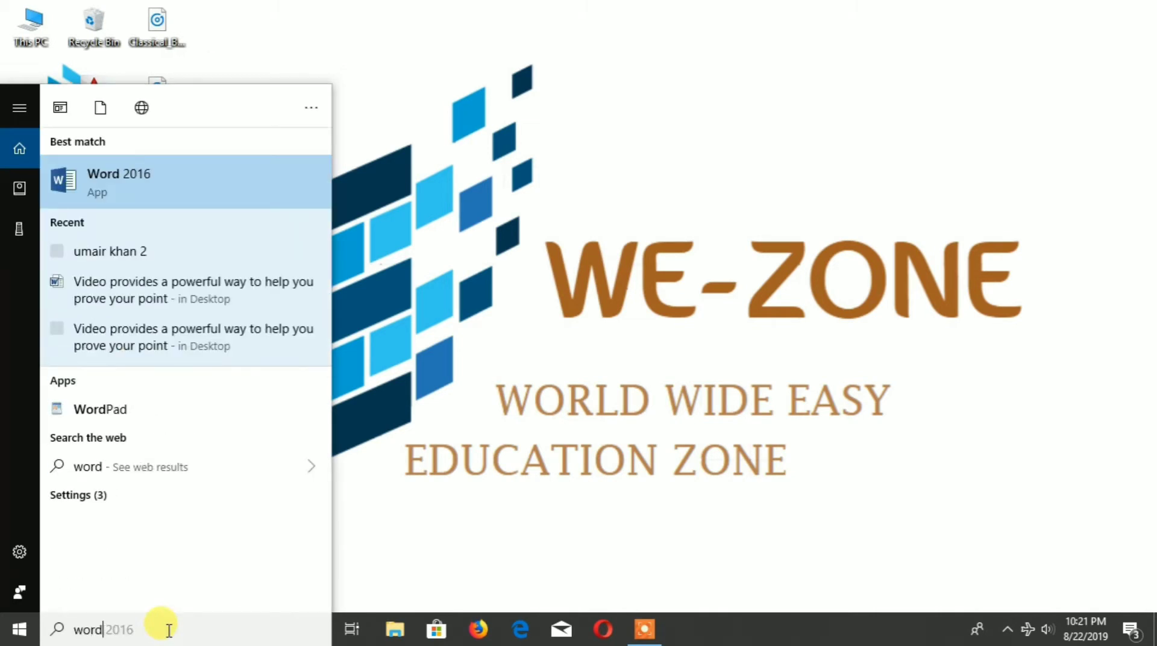
key("Return")
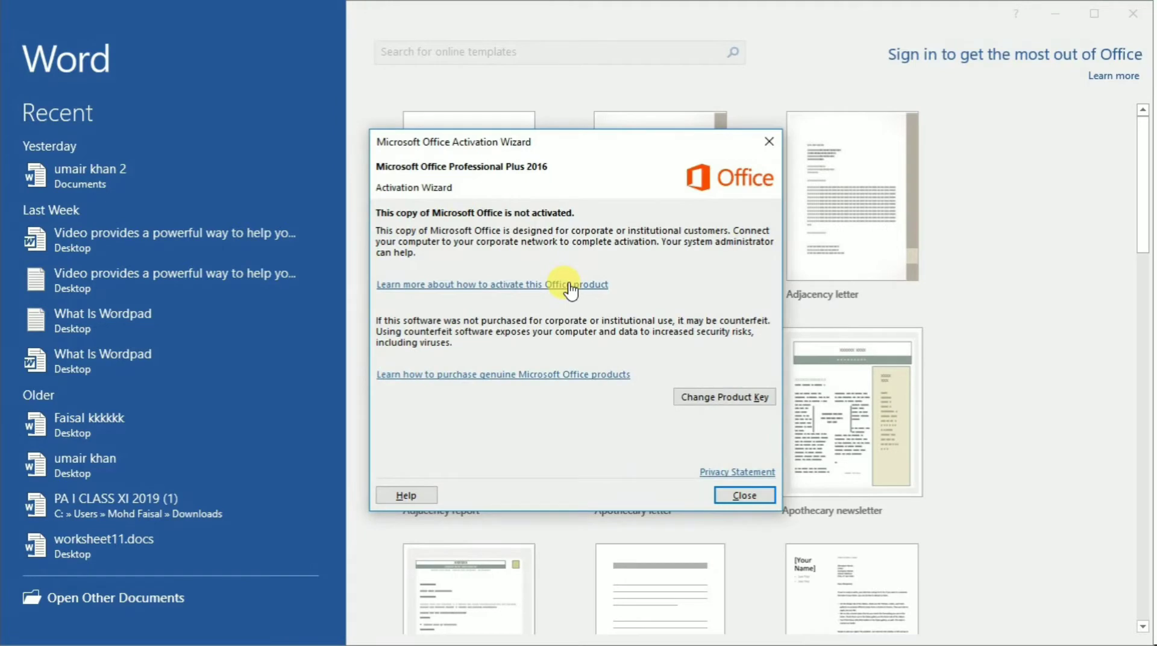
left_click(734, 503)
left_click(492, 182)
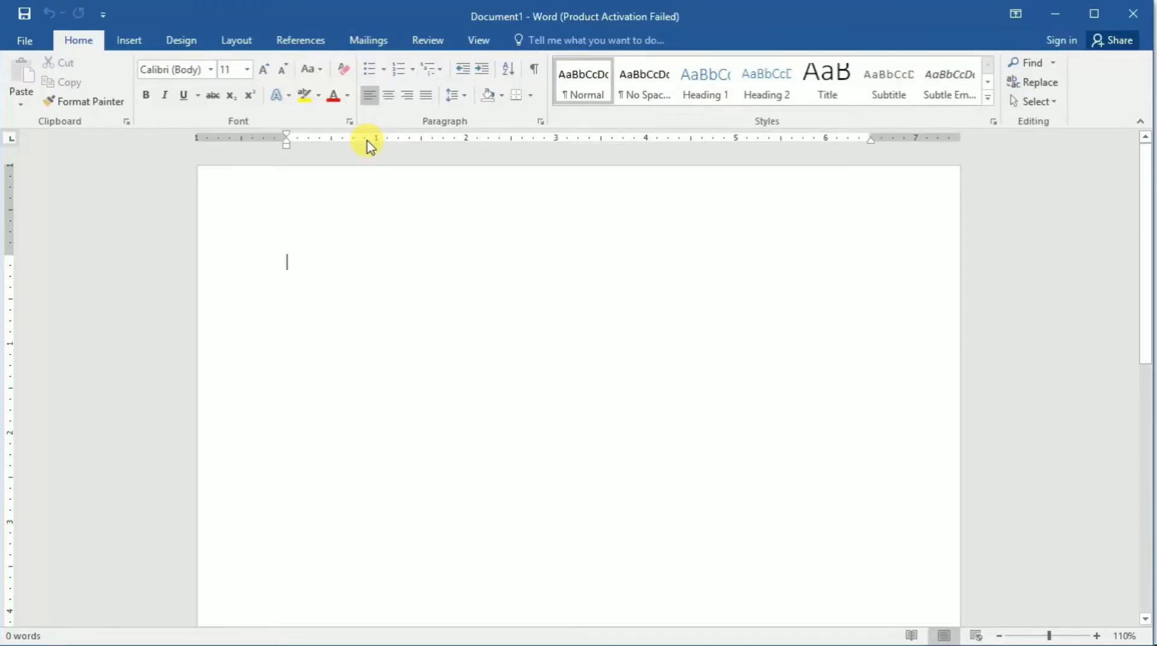
left_click(129, 41)
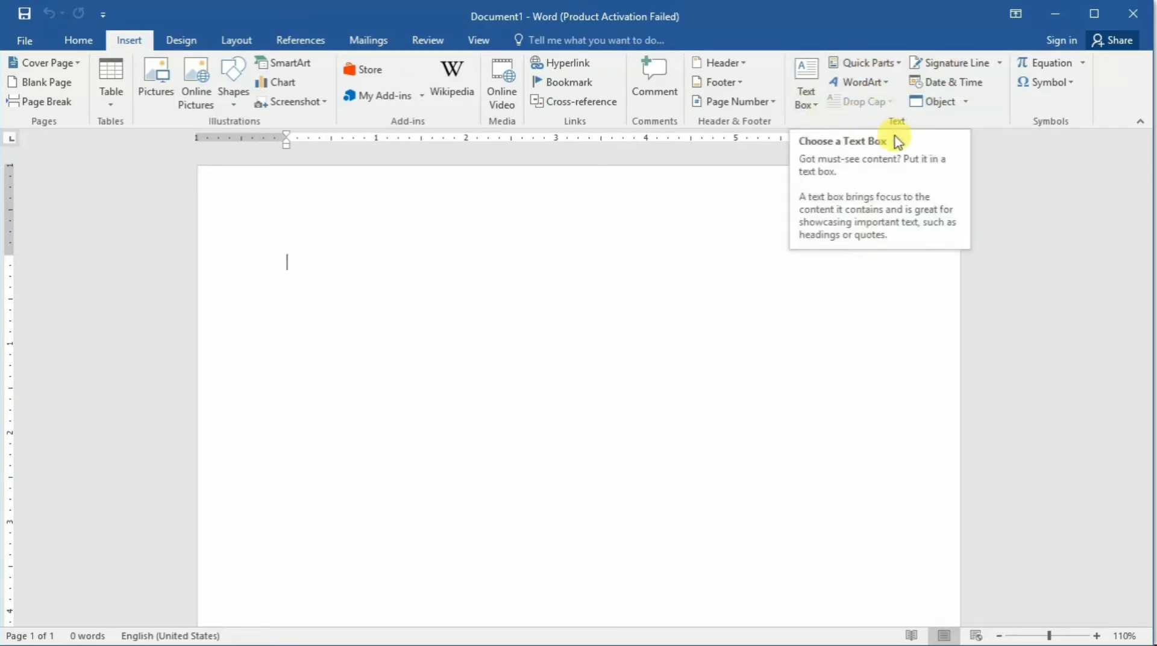
Step: Insert a Banded Sidebar text box from the Text Box gallery
left_click(808, 100)
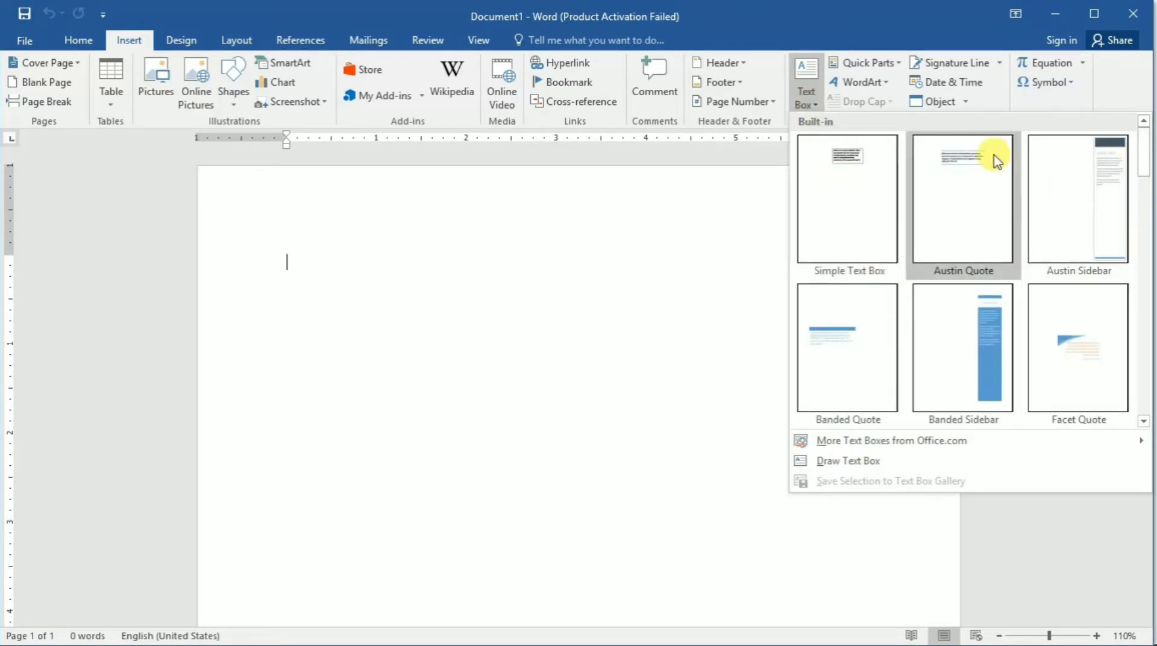
scroll(1068, 324, "down", 5)
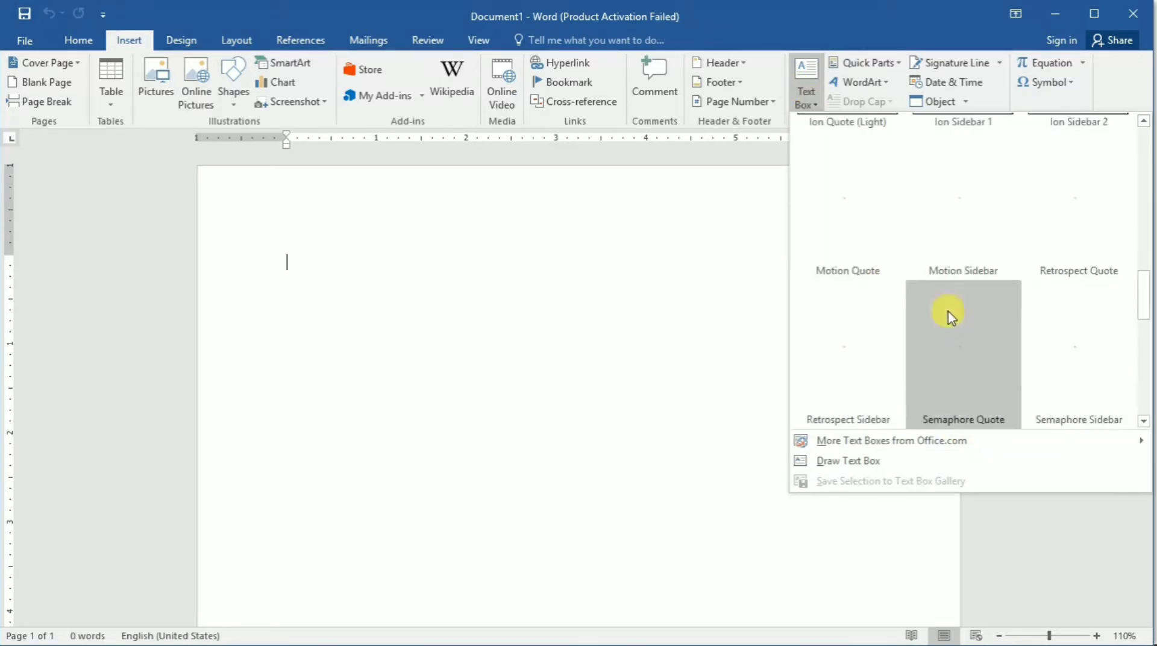
scroll(1070, 319, "down", 3)
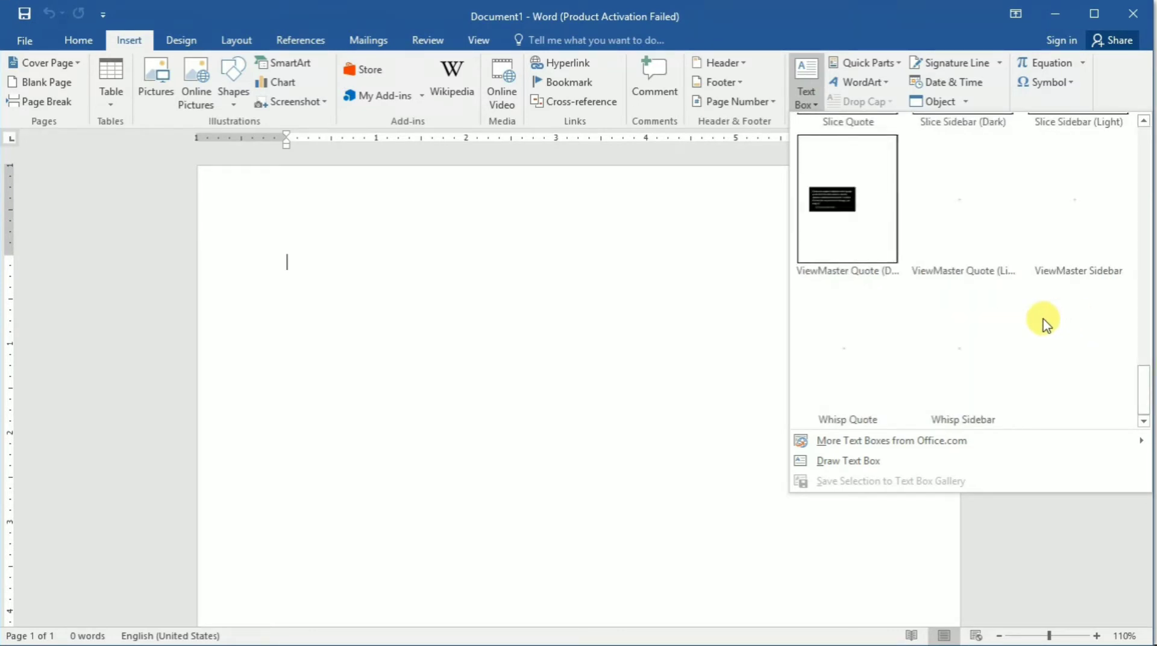
scroll(997, 297, "up", 4)
scroll(994, 300, "up", 4)
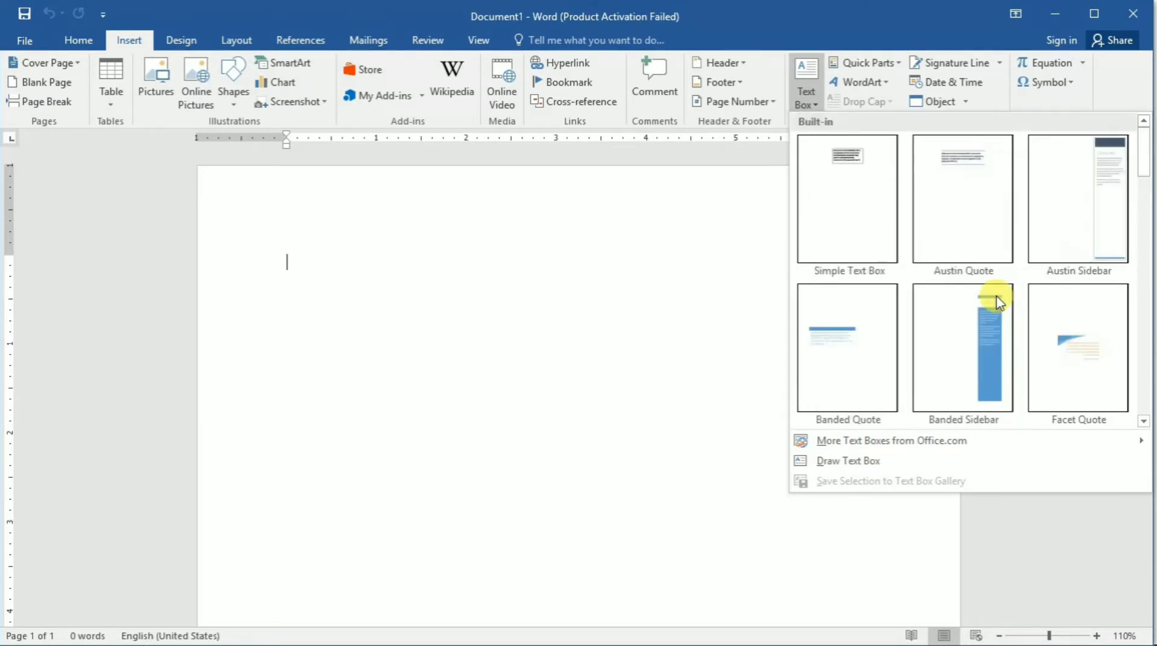
left_click(1004, 325)
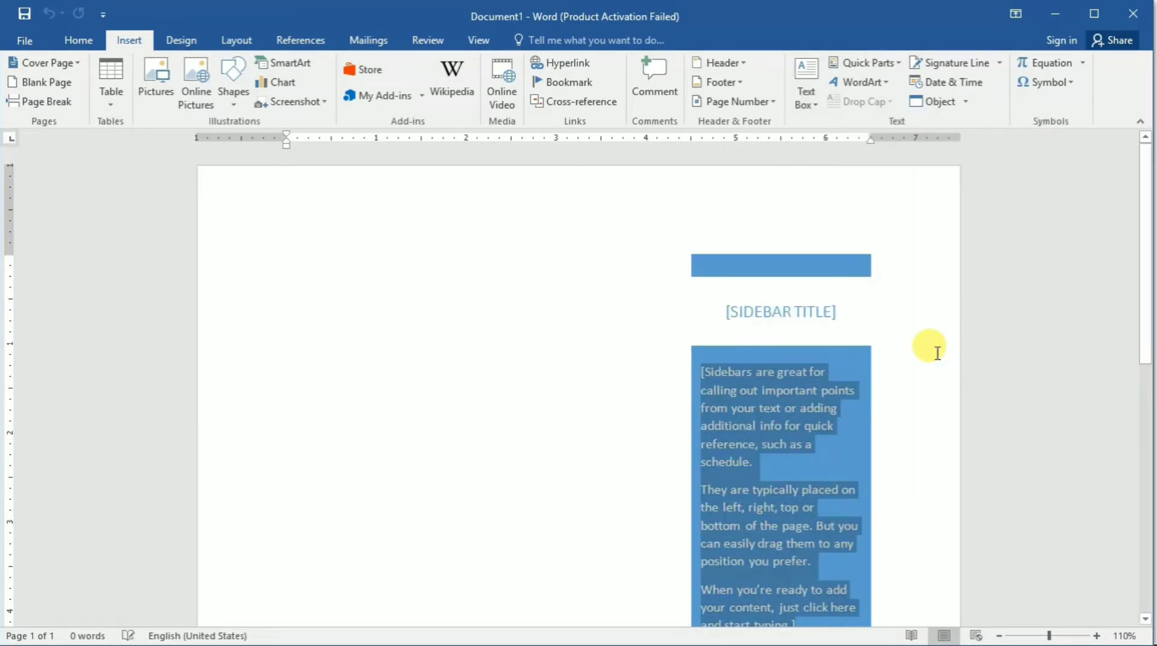
left_click(614, 432)
scroll(587, 416, "down", 3)
scroll(581, 413, "down", 5)
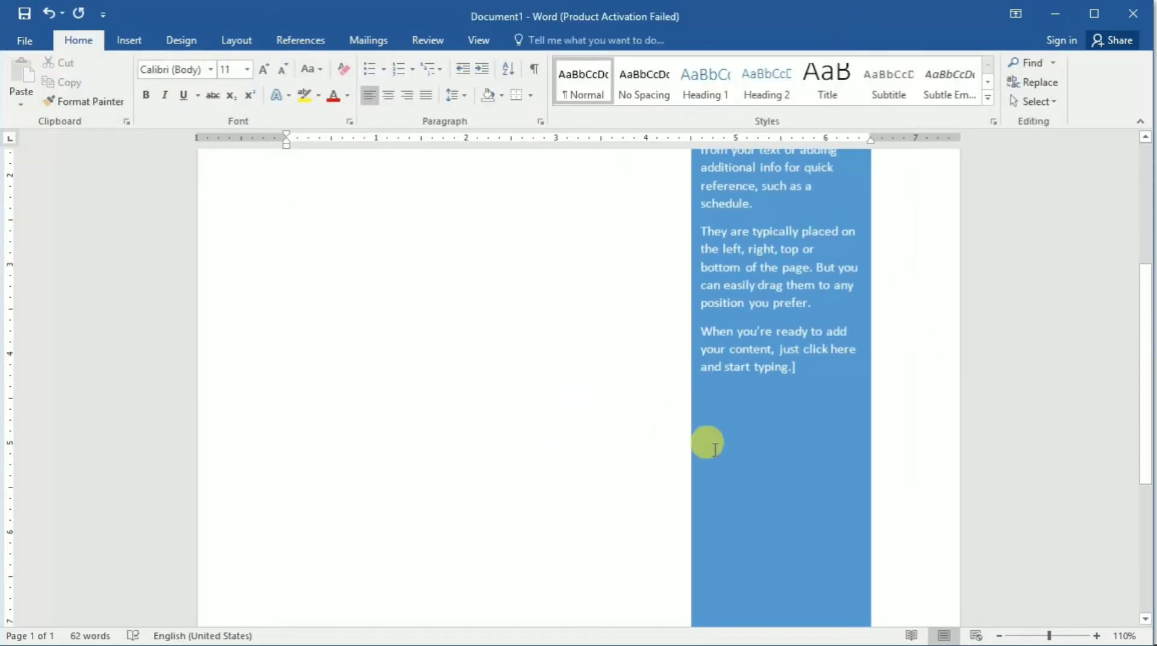
scroll(706, 443, "up", 8)
scroll(766, 353, "down", 3)
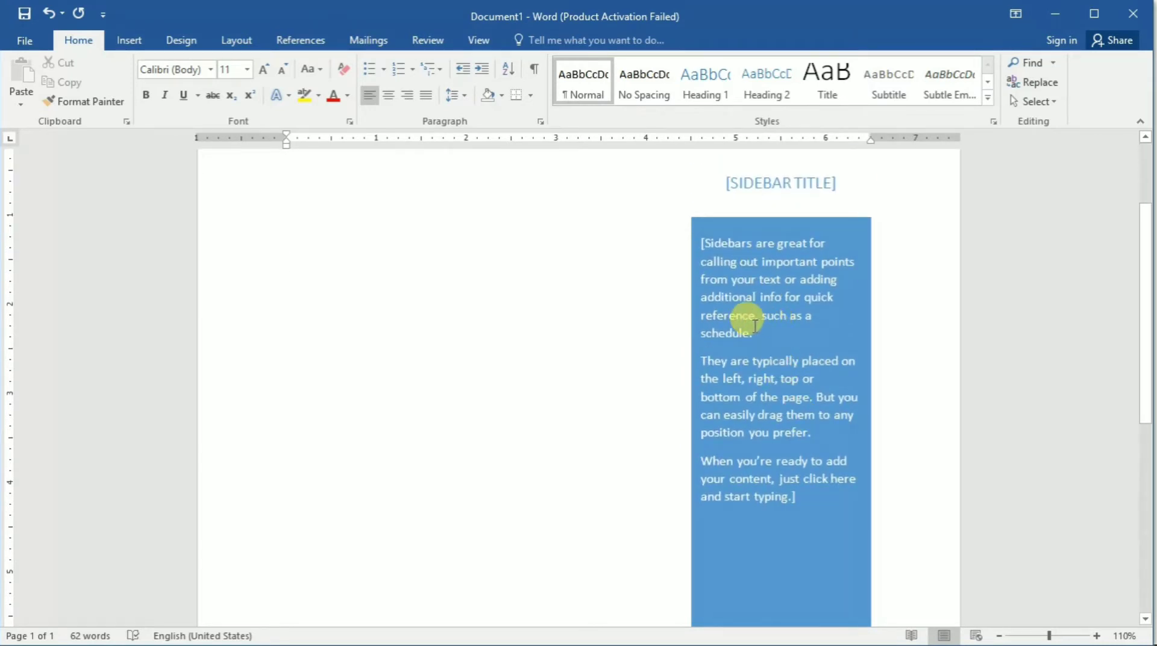
scroll(768, 335, "down", 2)
scroll(767, 336, "down", 1)
scroll(767, 452, "up", 4)
scroll(765, 362, "up", 2)
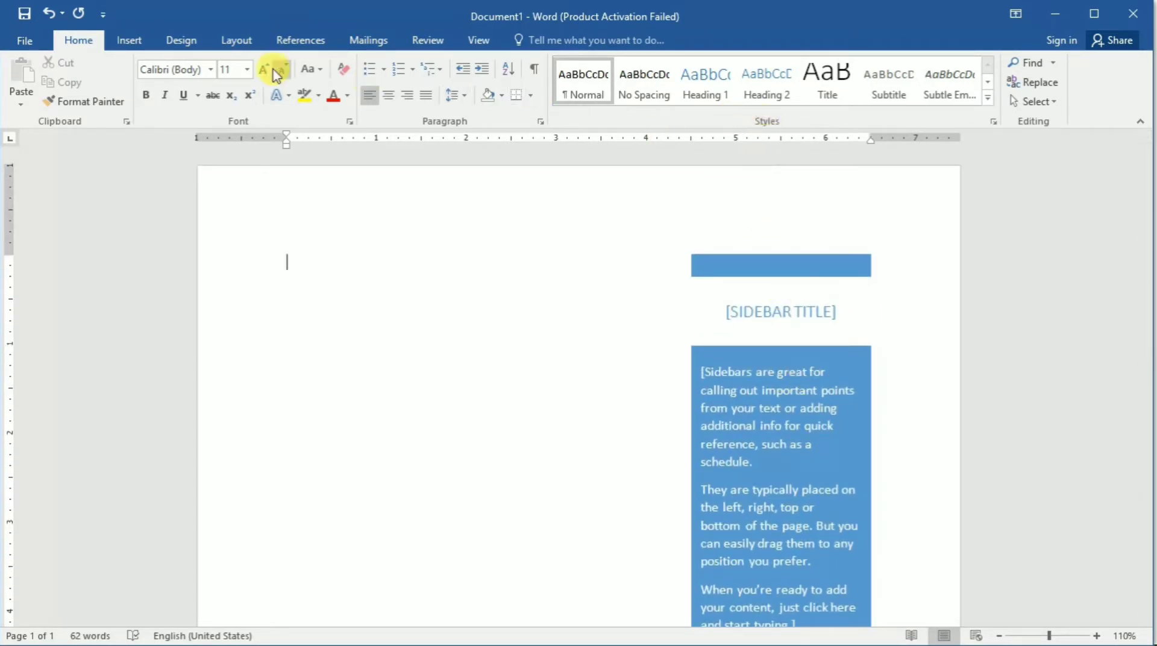
left_click(127, 39)
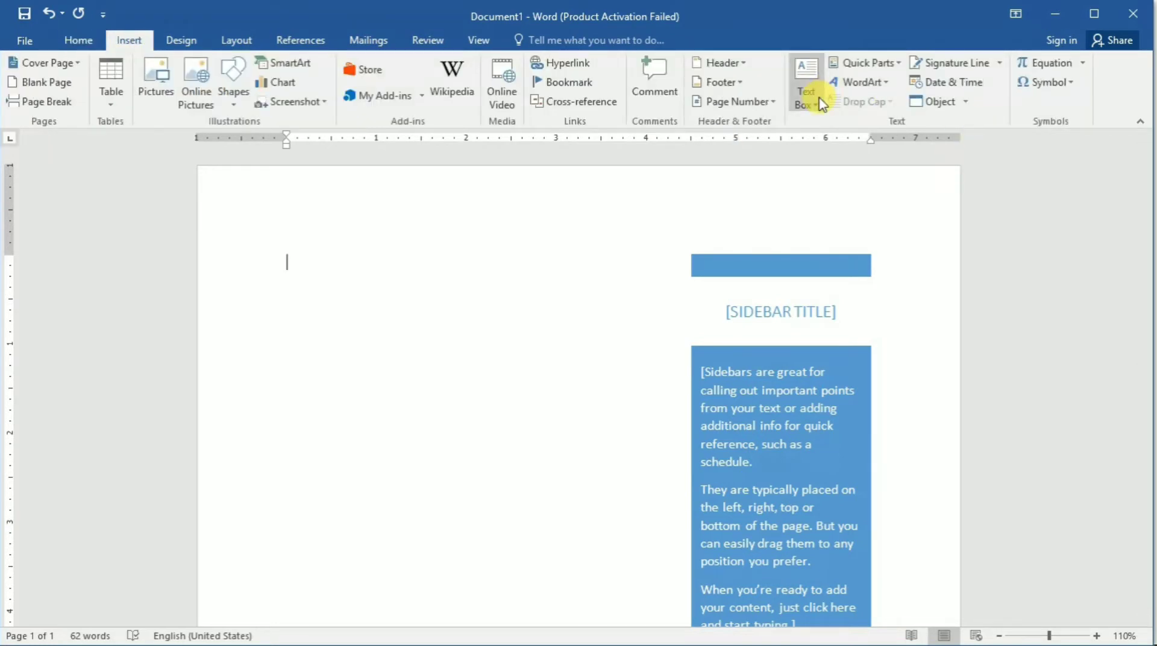
left_click(807, 100)
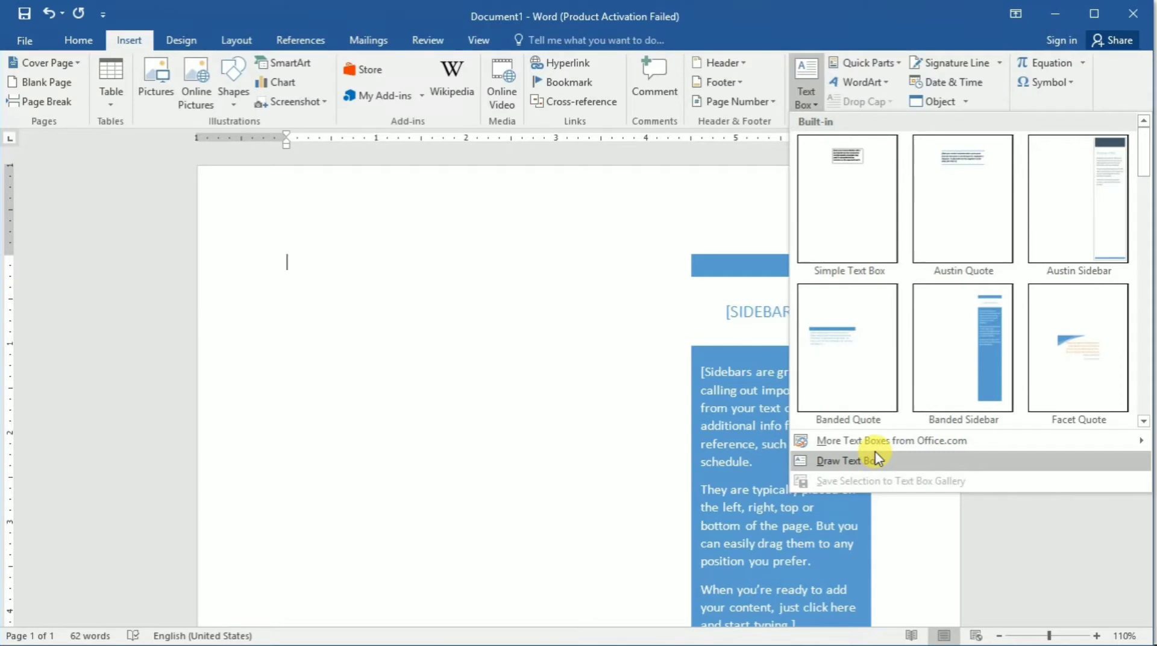
mouse_move(931, 447)
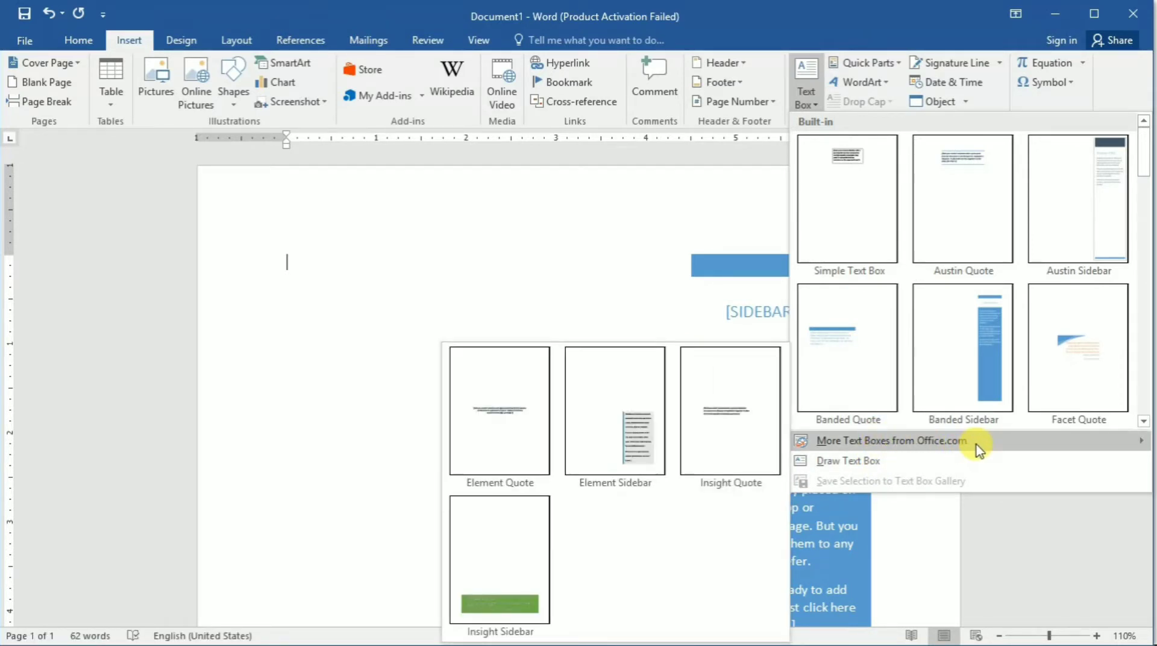
left_click(678, 269)
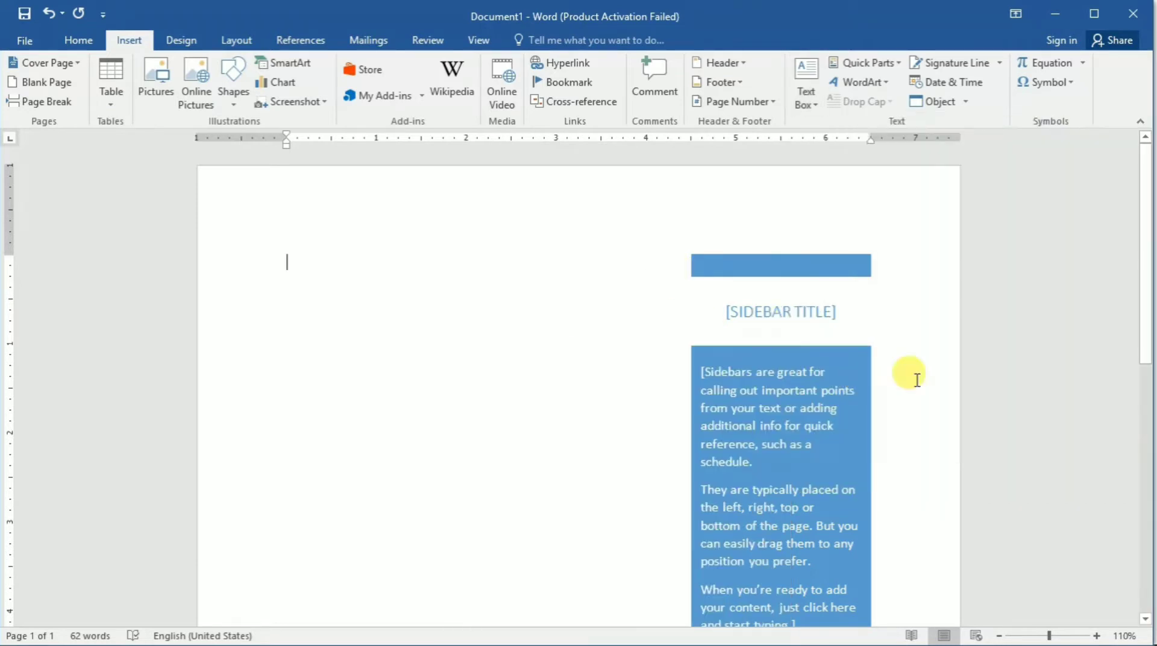
Step: Insert the saved name entry from Quick Parts > AutoText onto the first line
left_click(884, 74)
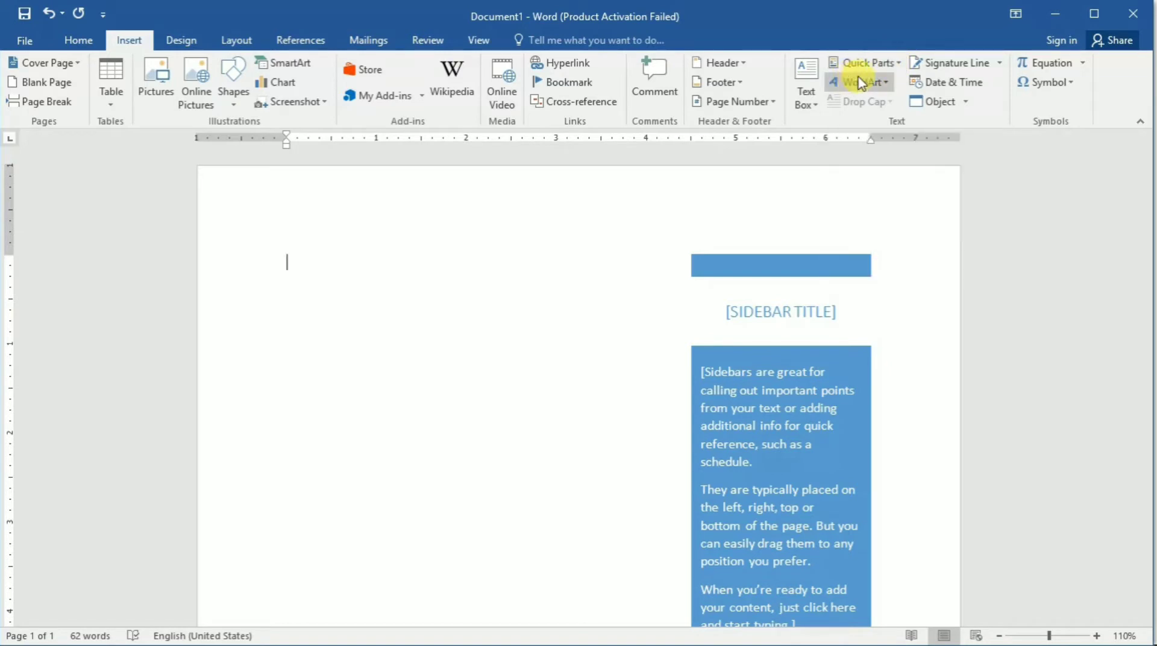
left_click(890, 71)
mouse_move(887, 85)
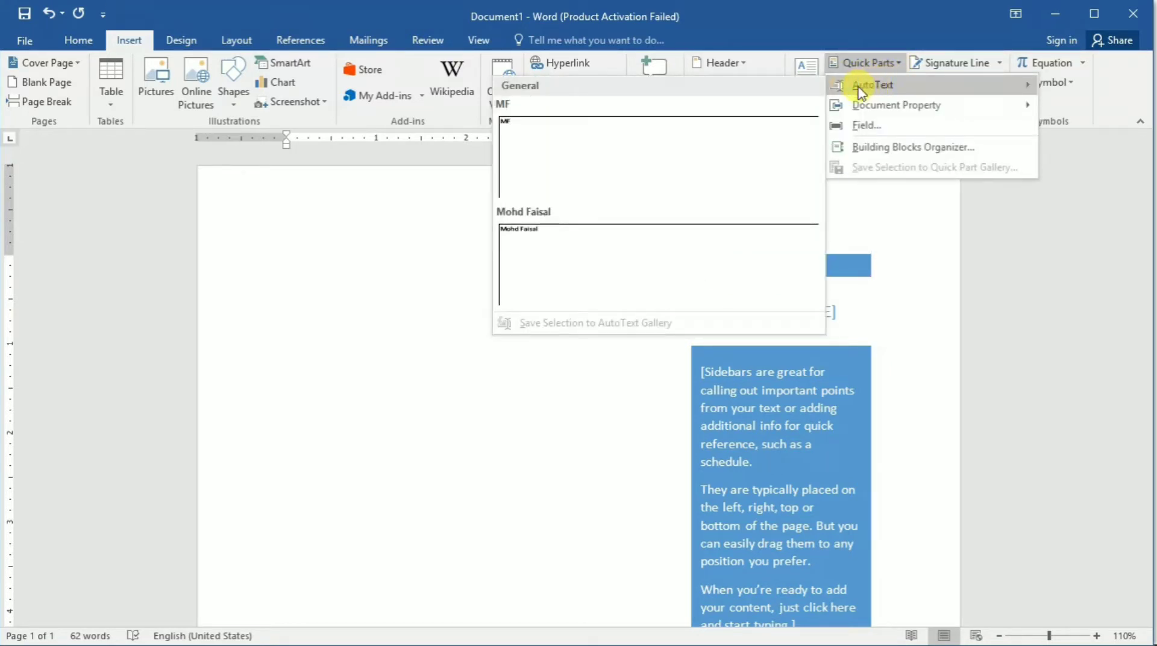
mouse_move(927, 116)
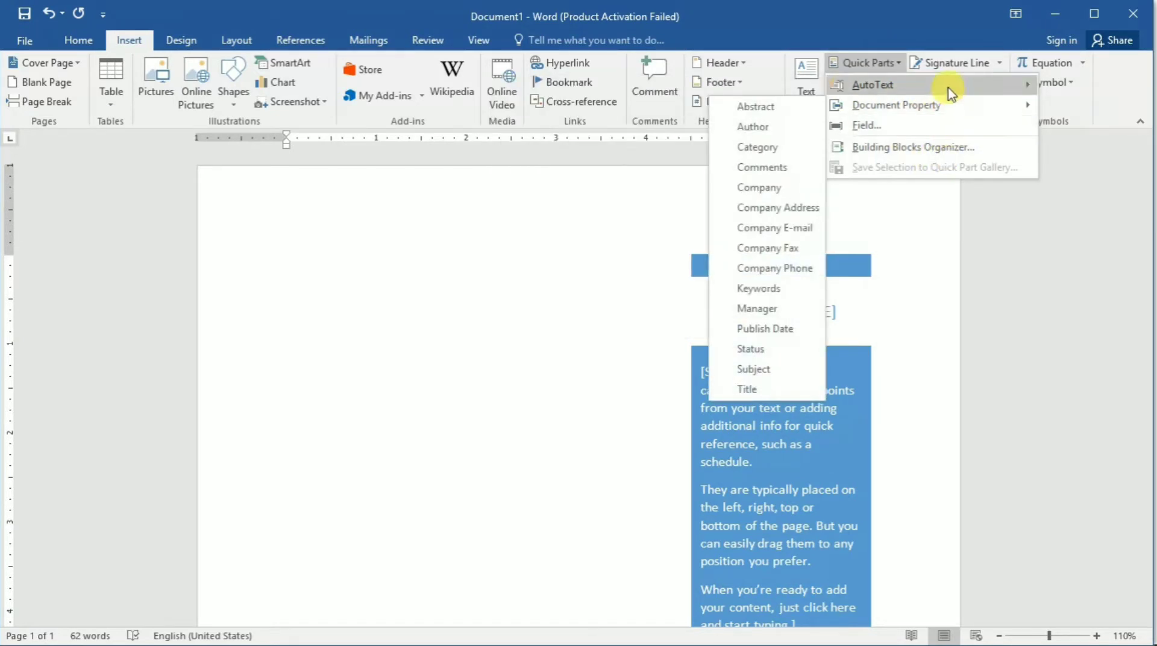
mouse_move(948, 91)
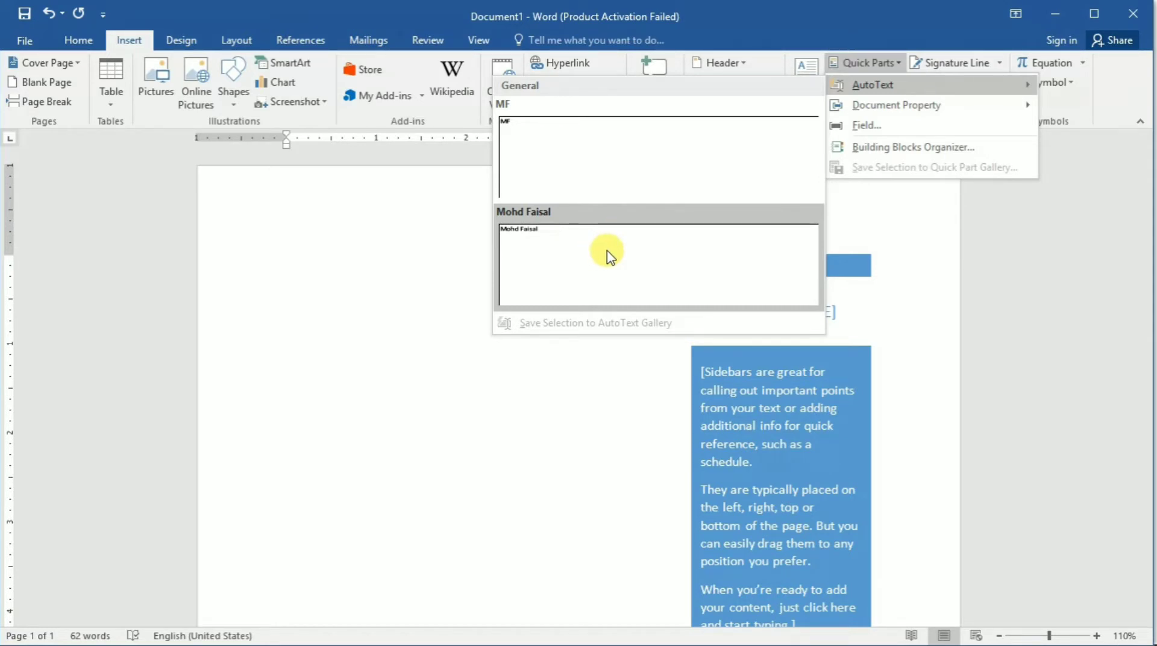
left_click(610, 256)
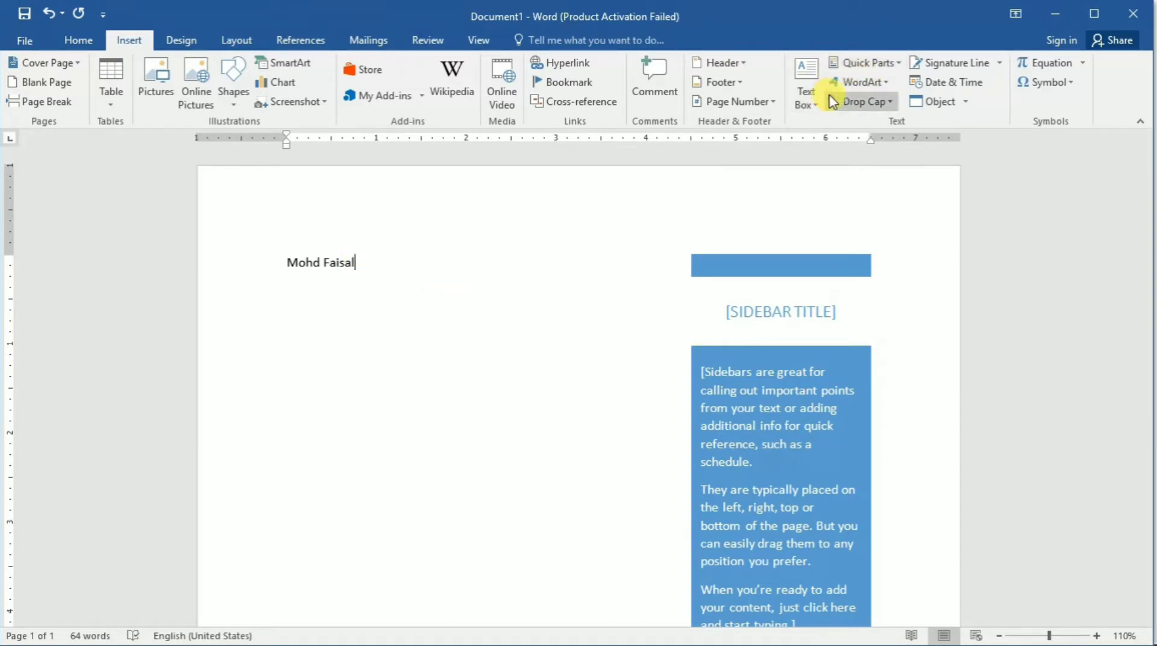
Step: Add a Company Address document property after the name, typing 'fghf' into it
left_click(899, 64)
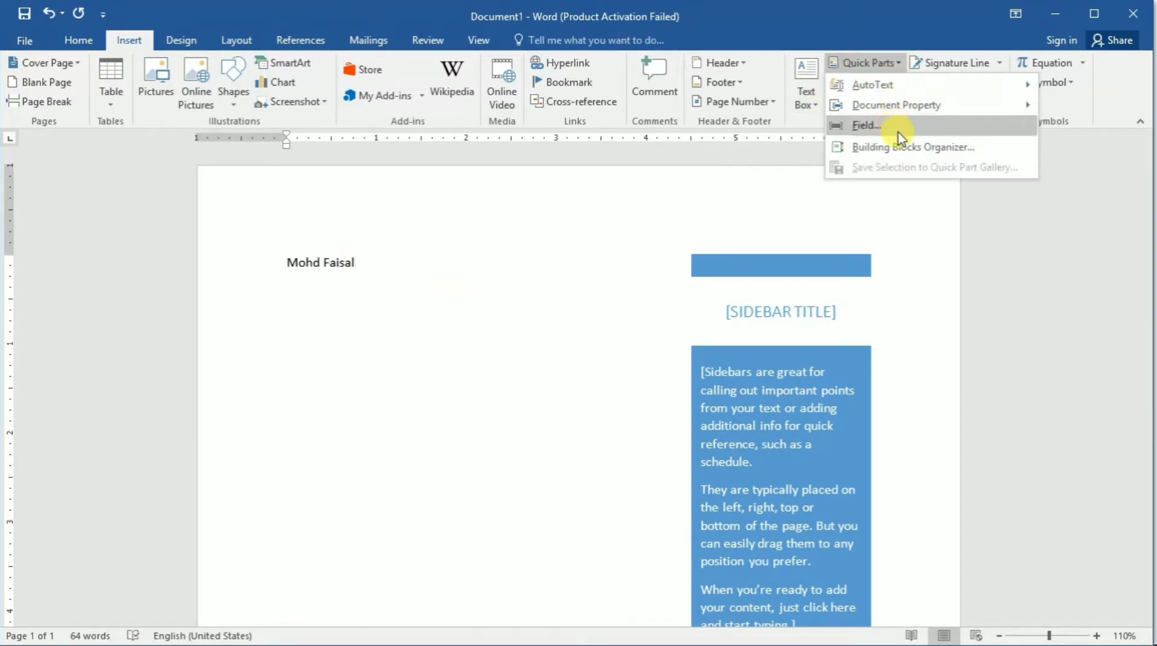
mouse_move(979, 112)
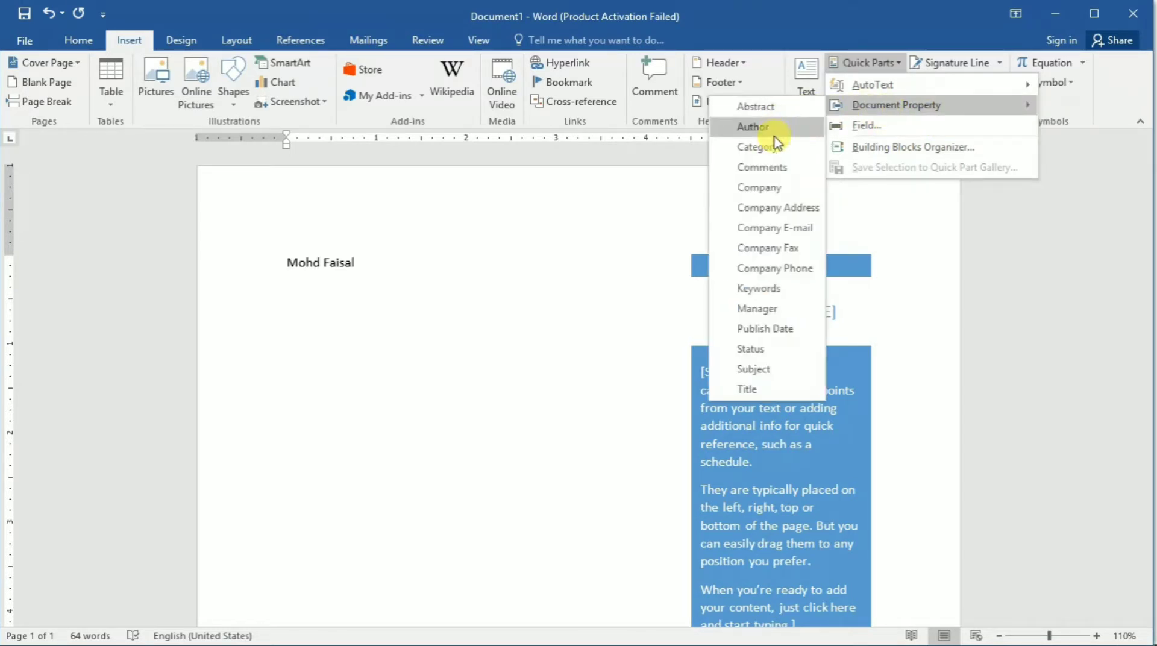
left_click(793, 208)
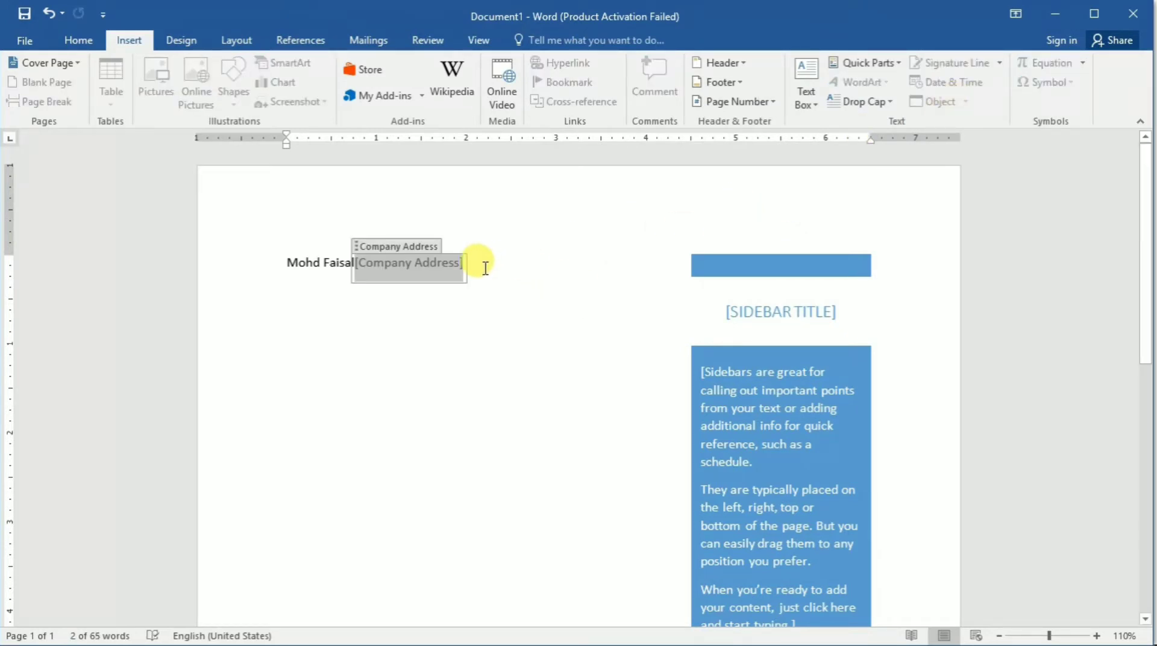
type("fghf")
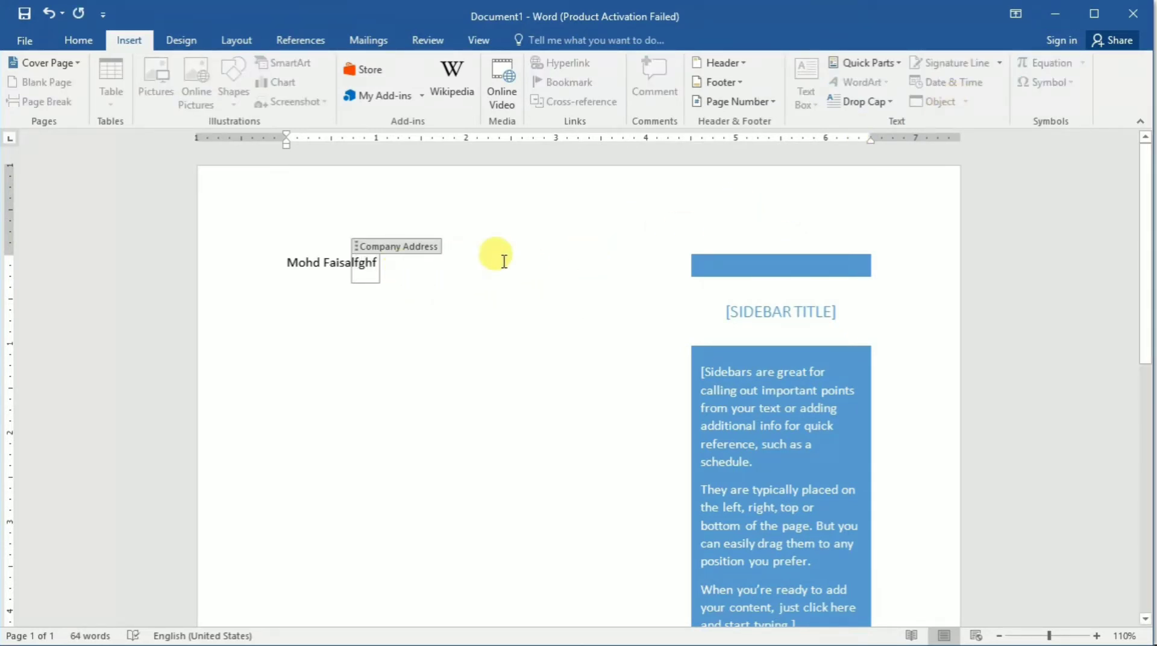
left_click(894, 70)
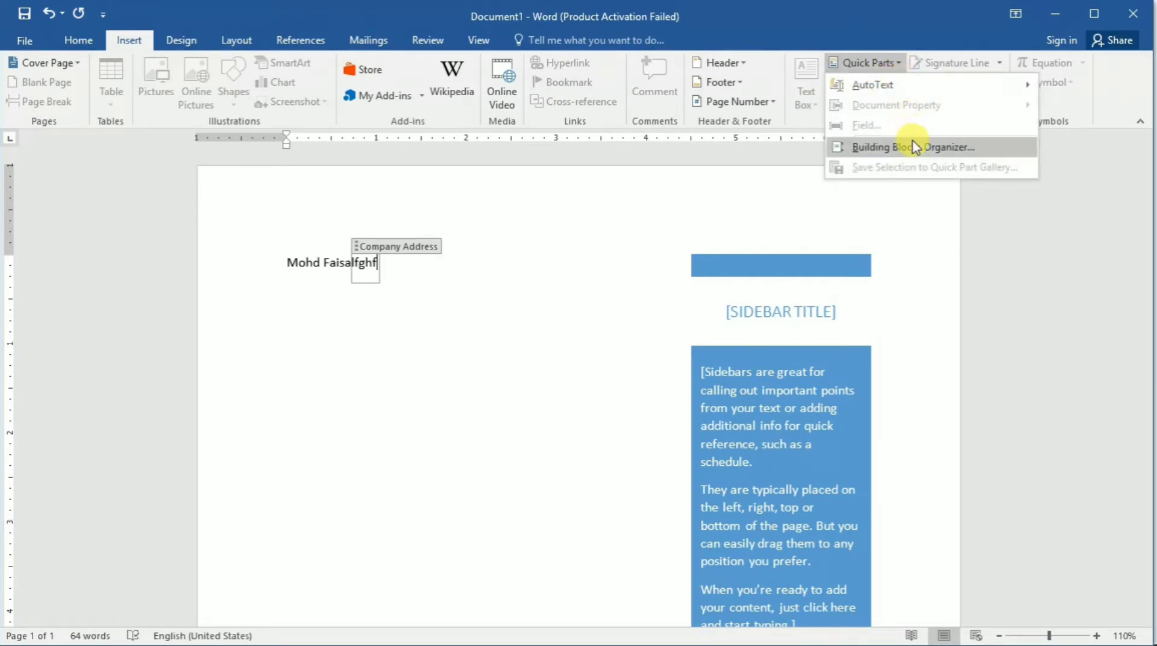
left_click(323, 421)
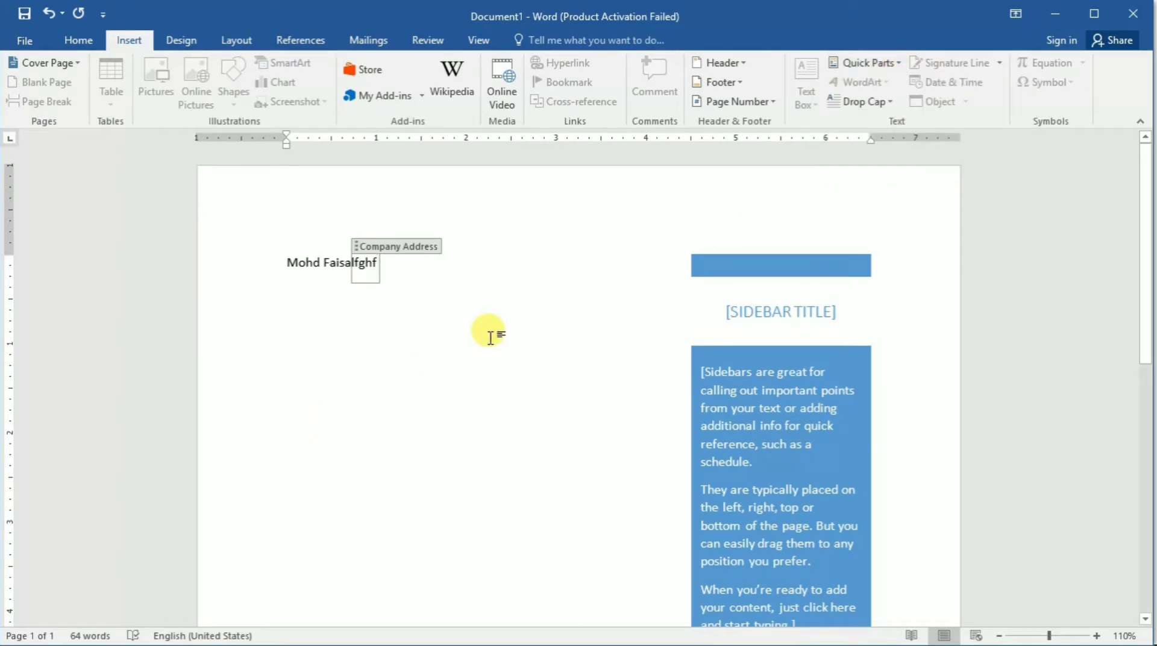
Step: Leave the empty Company Address field and insert two blank lines above the name
left_click(303, 265)
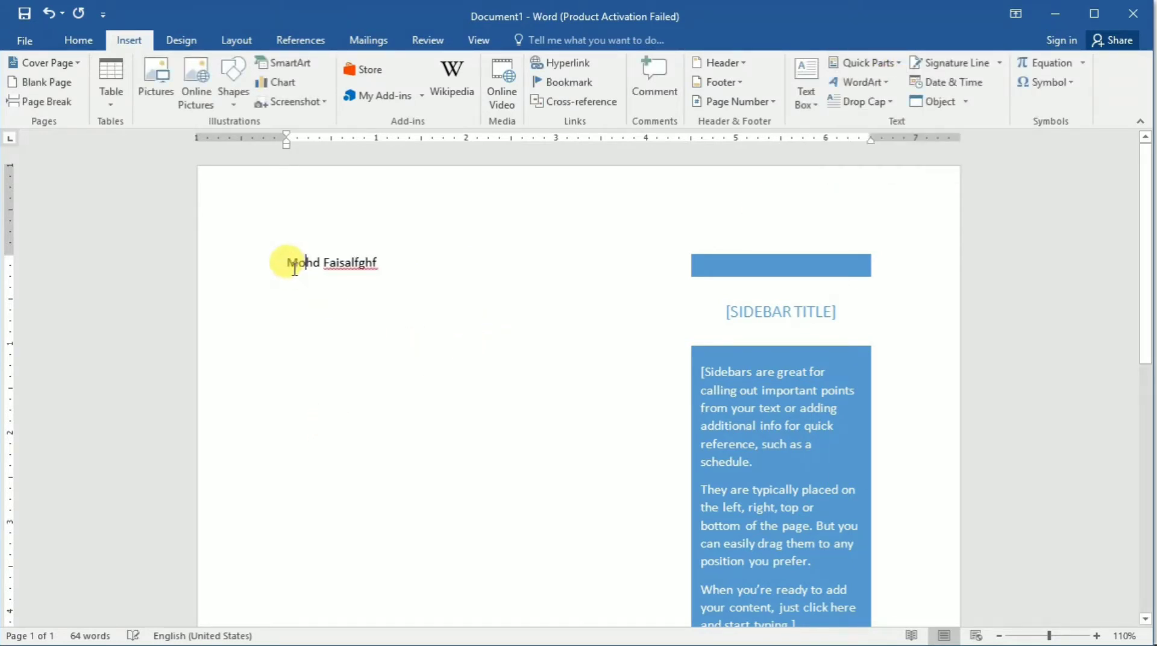
left_click(874, 62)
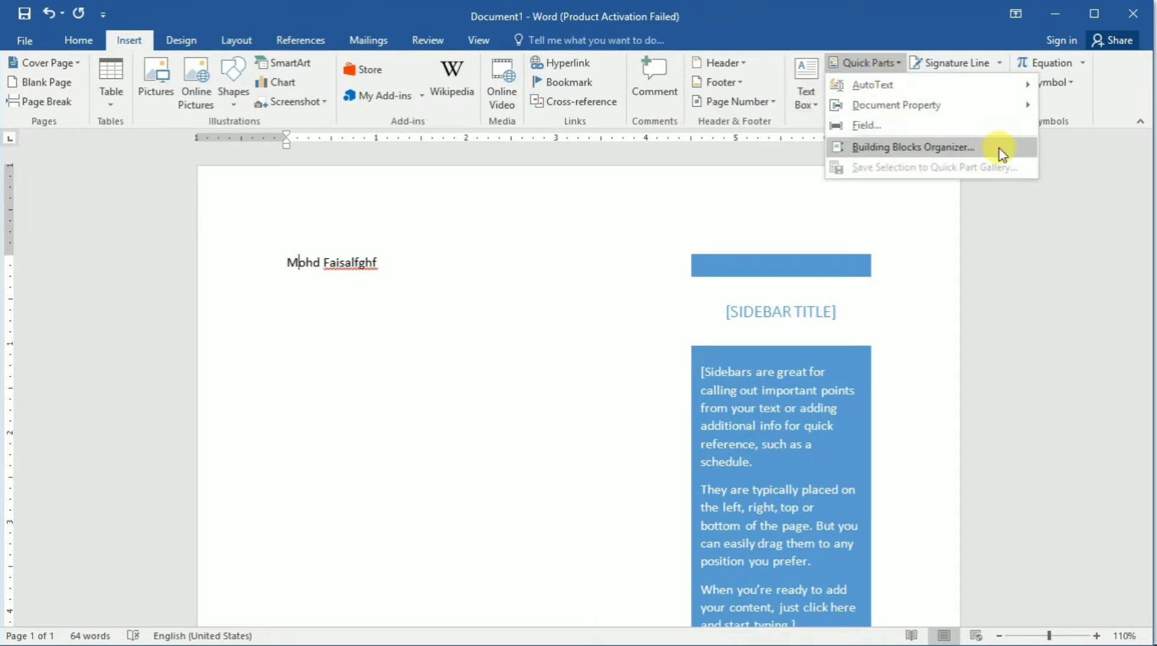
mouse_move(1002, 110)
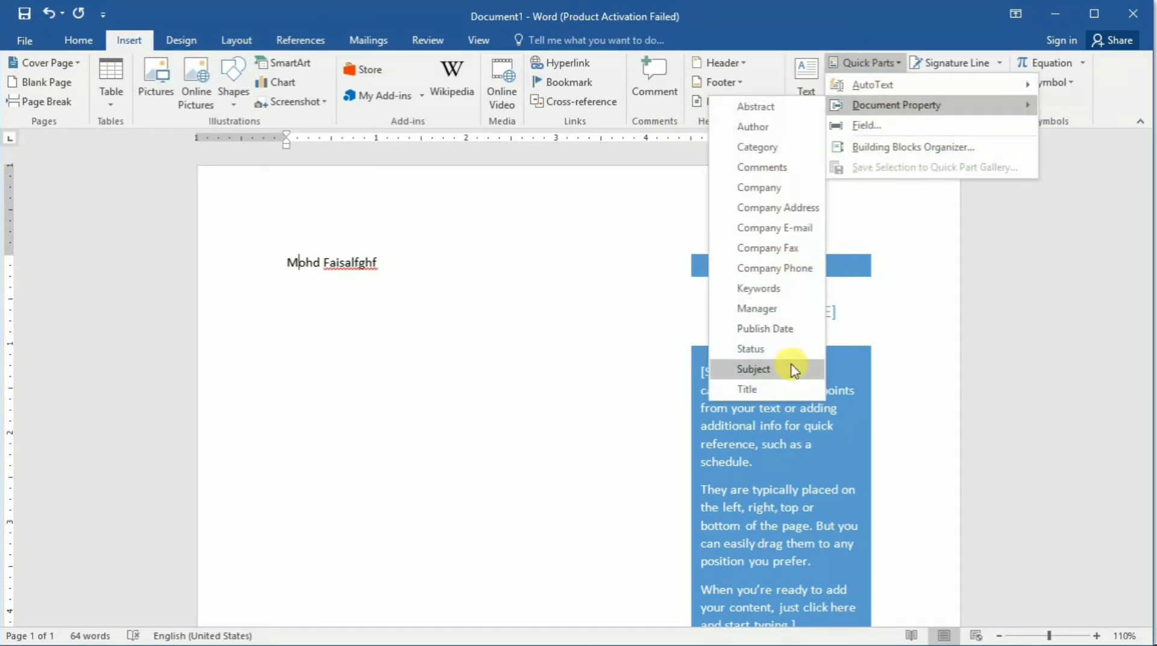
left_click(622, 227)
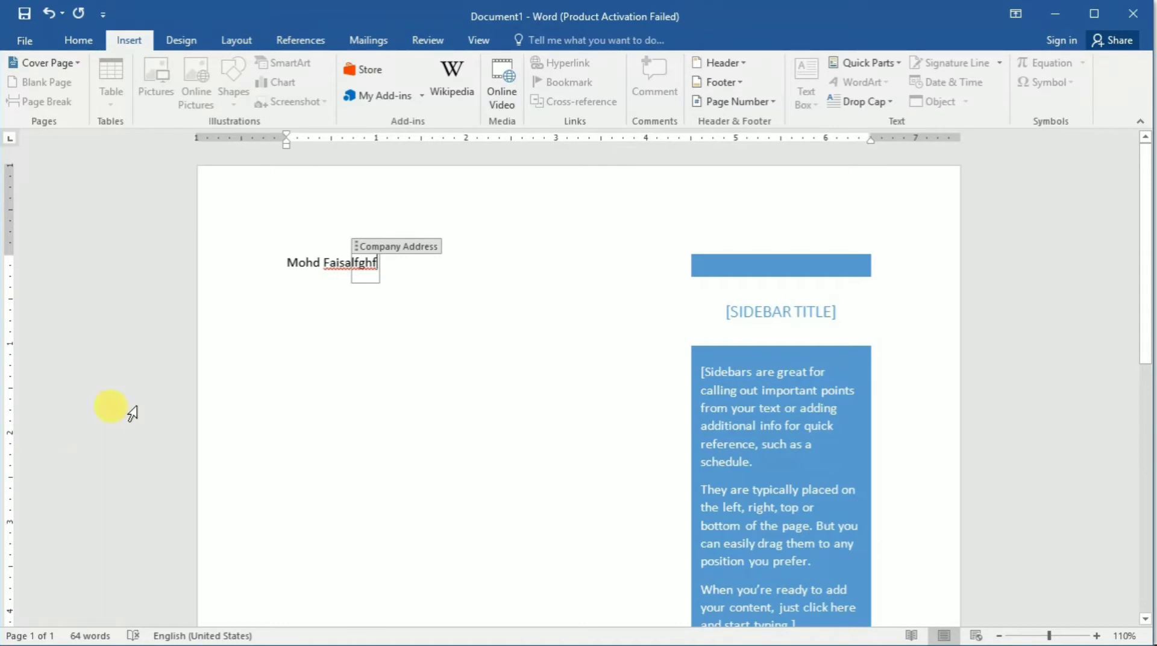
left_click(305, 313)
key("Return")
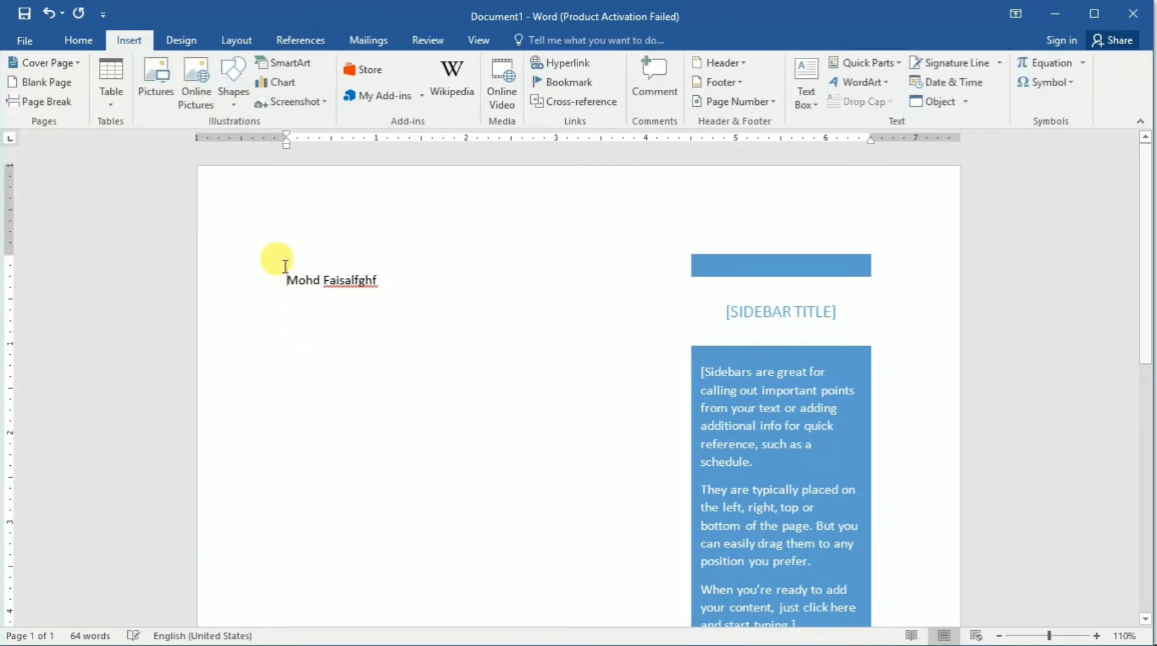
key("Return")
key("Return")
key("Return")
key("Return")
key("Return")
key("Return")
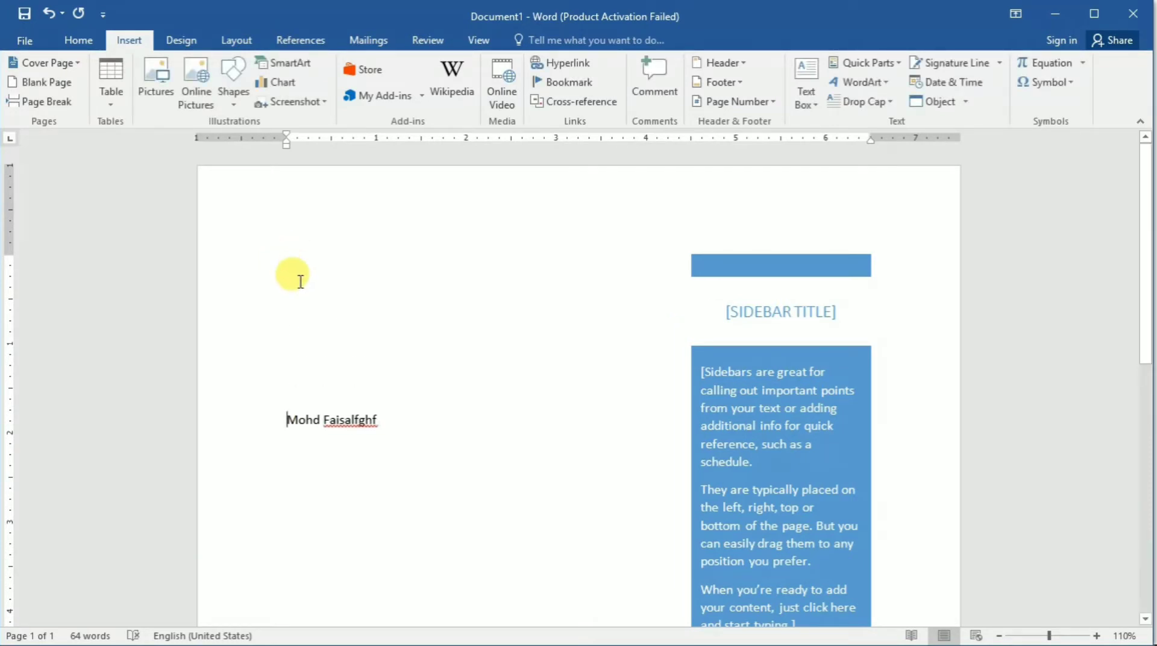
Step: Type 'happy birthday to you' above the name line and select it
type("happy birthday to you")
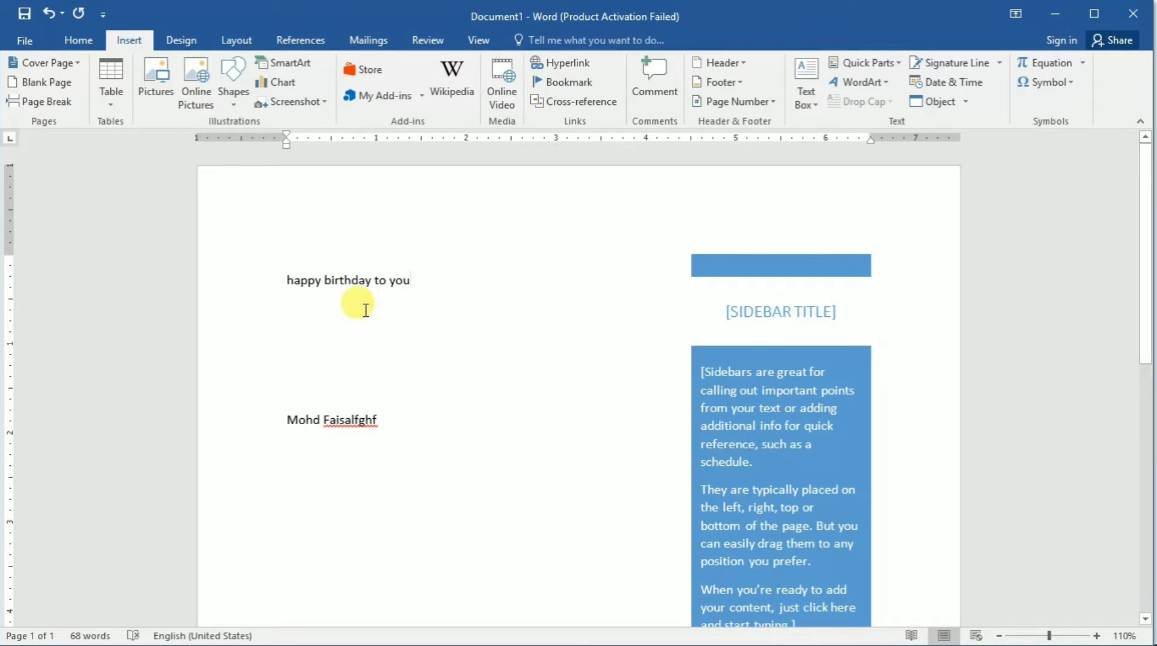
left_click_drag(439, 287, 269, 273)
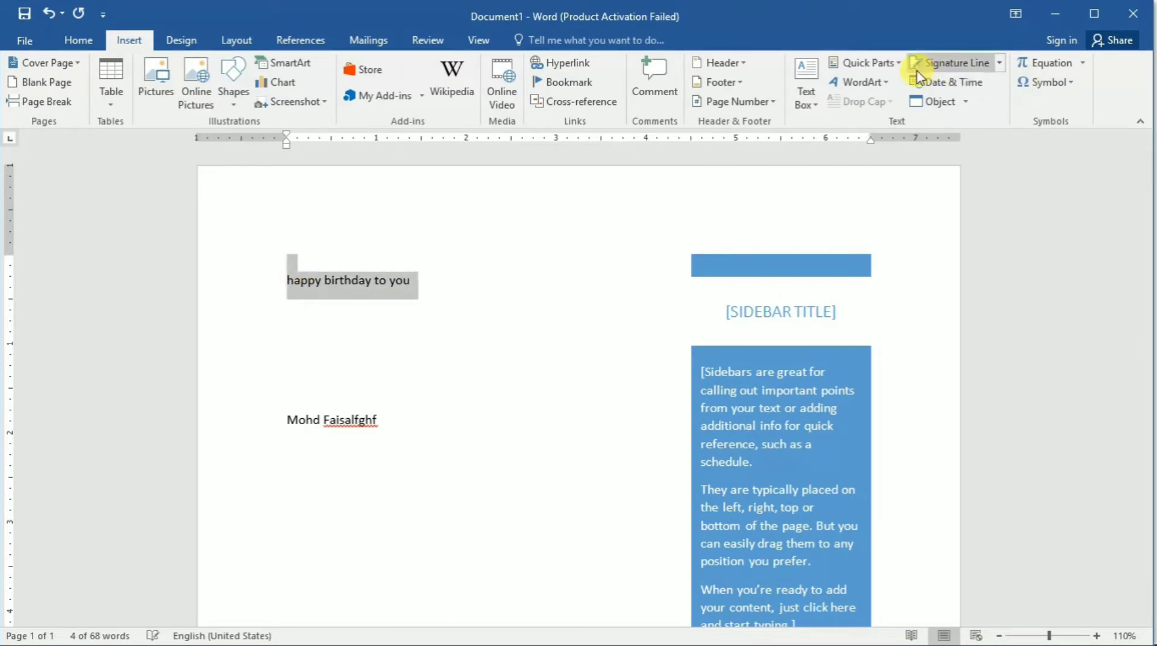
Step: Convert the selected line to blue reflection WordArt and drag it to the left margin
left_click(887, 82)
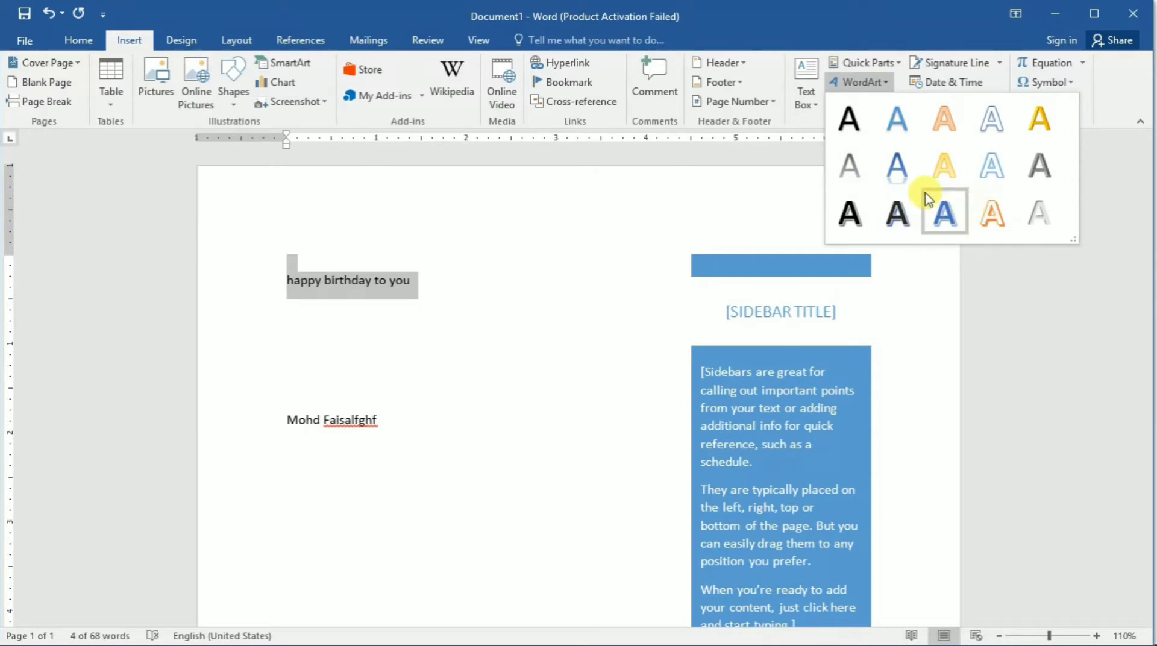
left_click(904, 180)
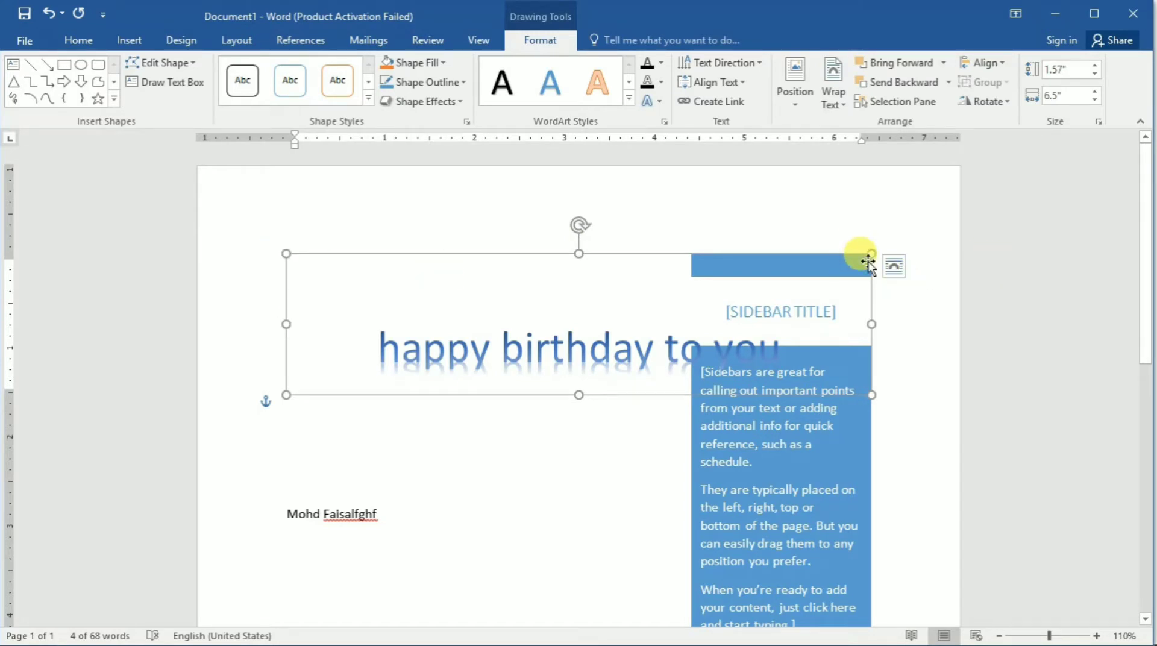
left_click_drag(870, 265, 716, 243)
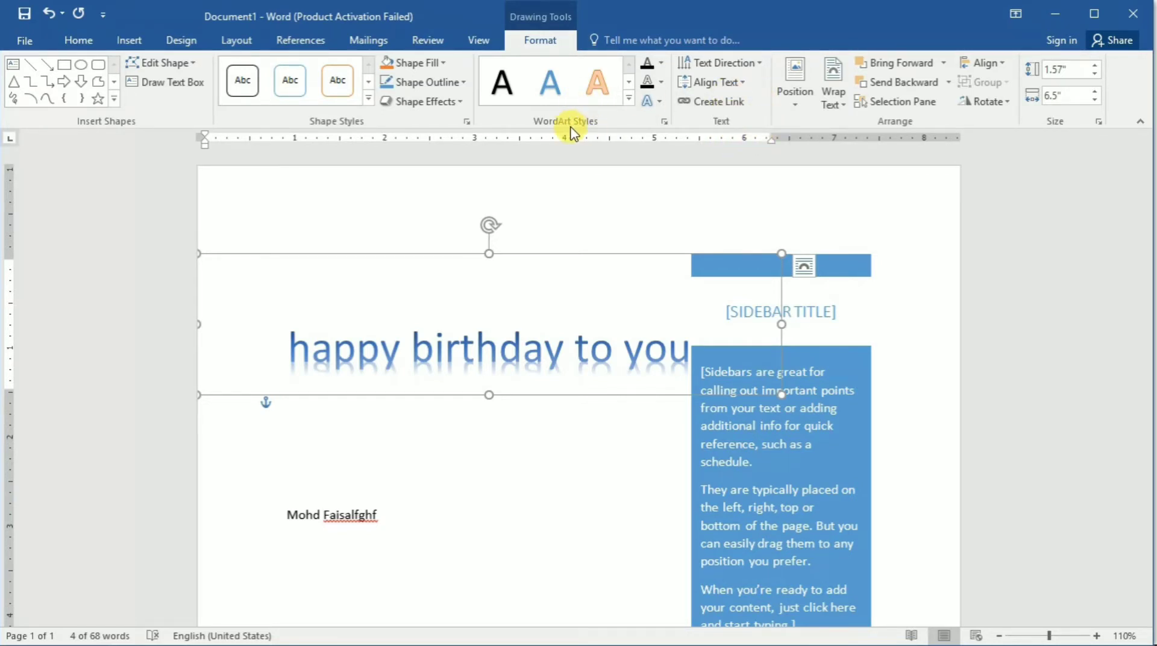
left_click(629, 96)
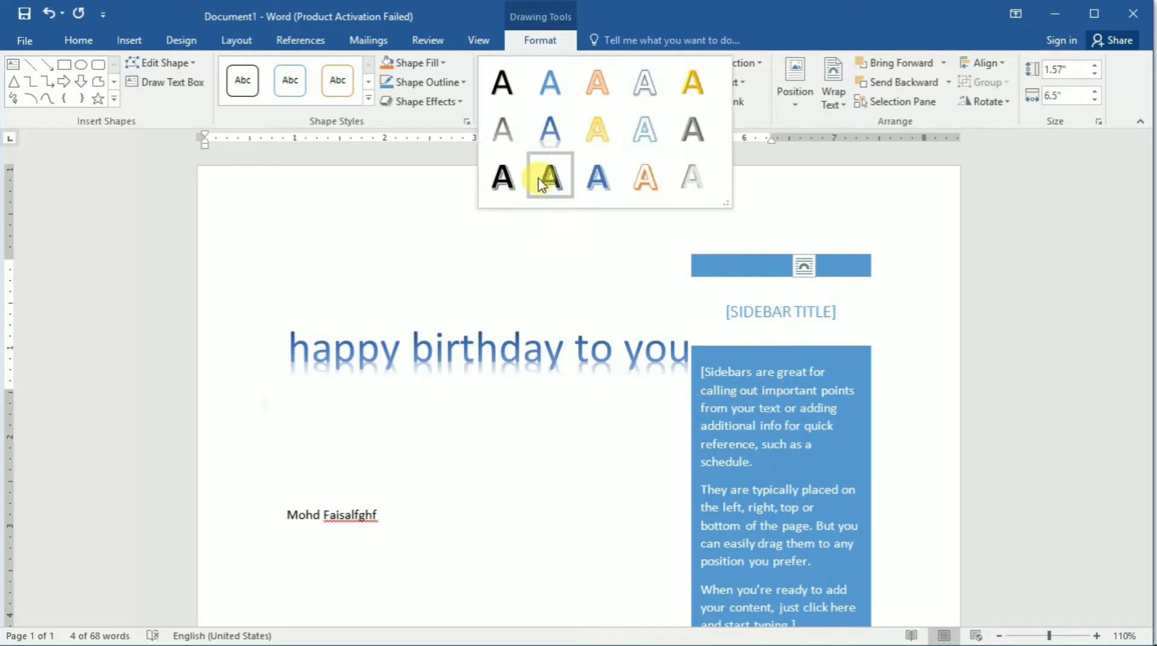
Step: Restyle the WordArt with a bold shadowed style, red text fill and a new outline colour
left_click(566, 180)
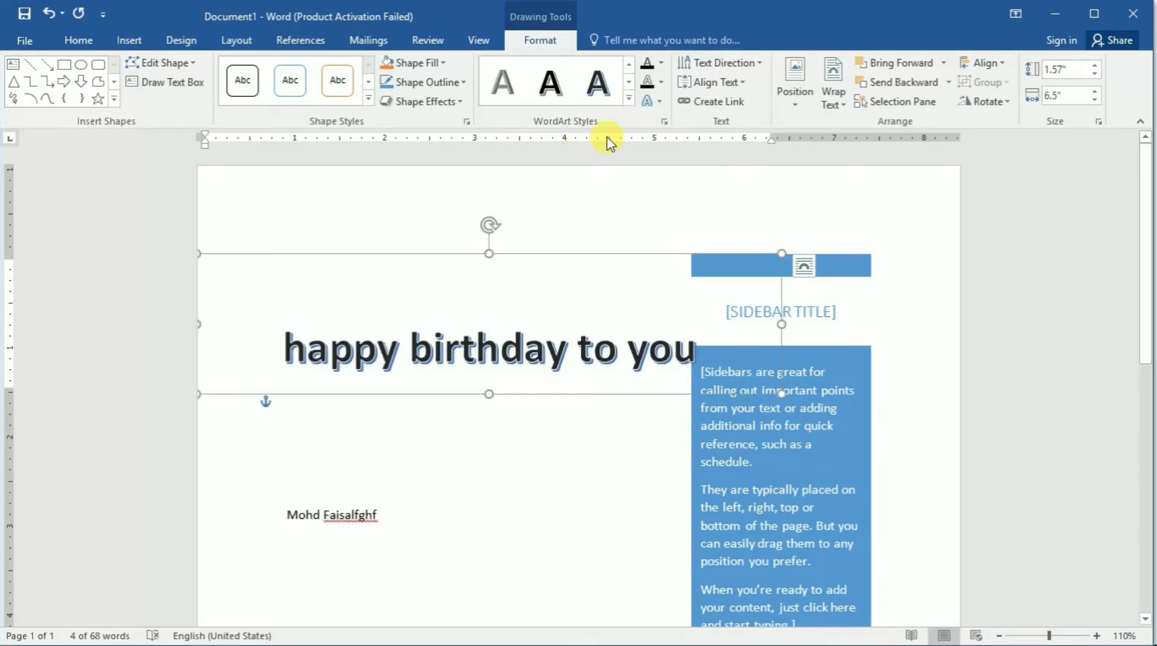
left_click(661, 62)
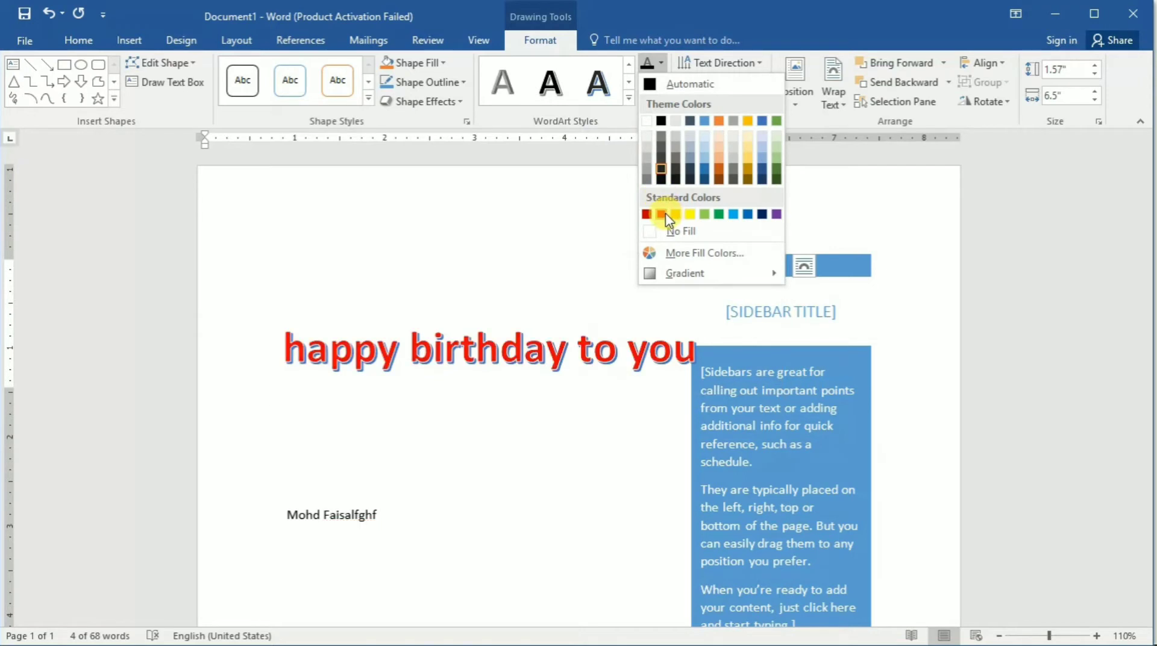
left_click(666, 216)
left_click(660, 82)
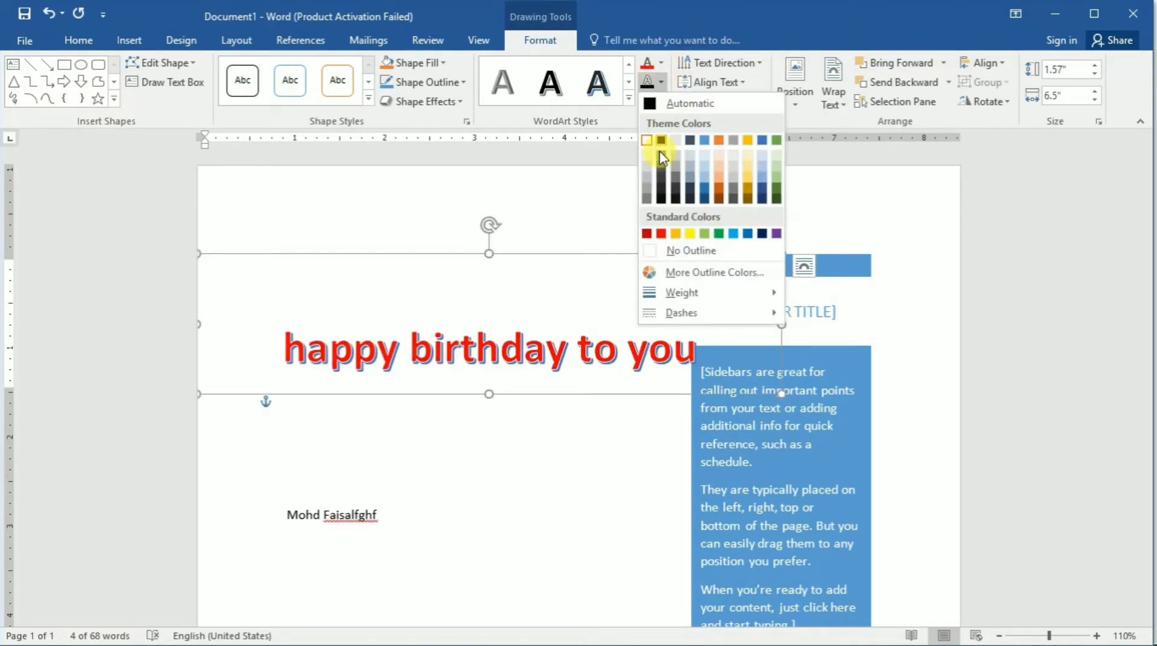
left_click(723, 235)
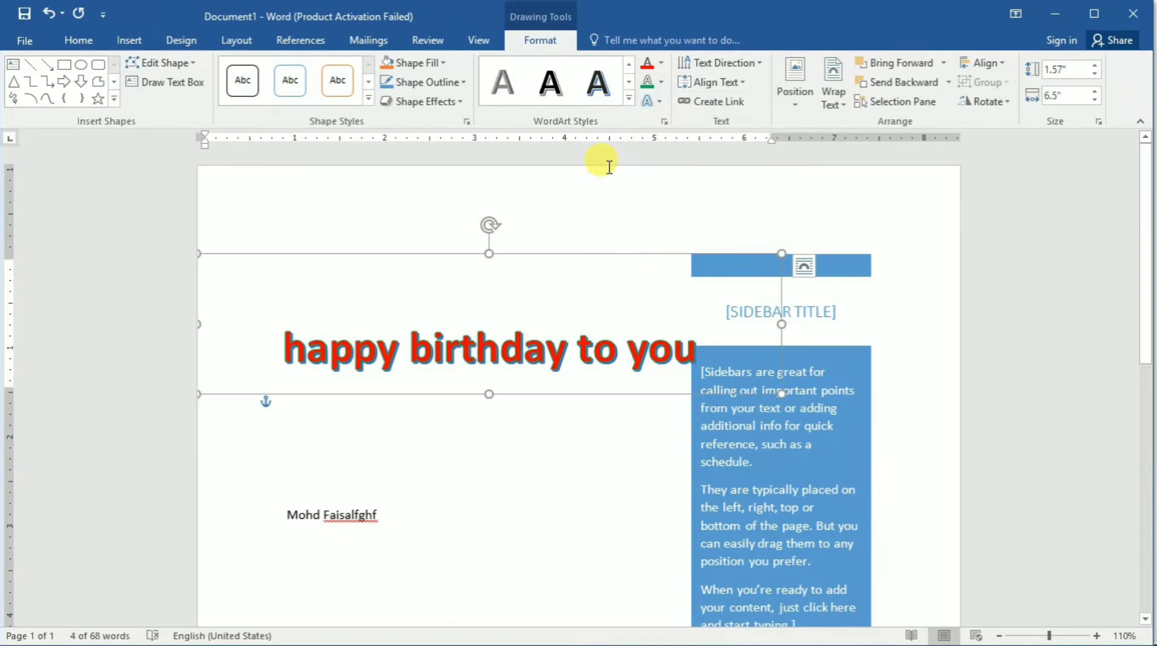
left_click(660, 108)
mouse_move(681, 125)
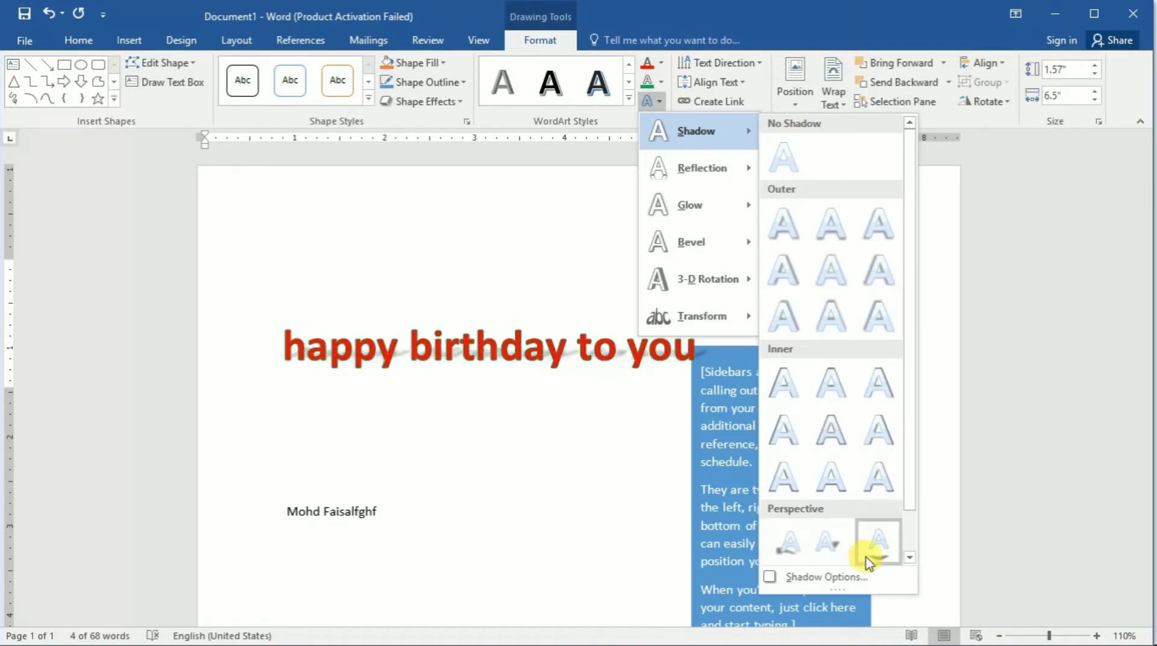
mouse_move(702, 175)
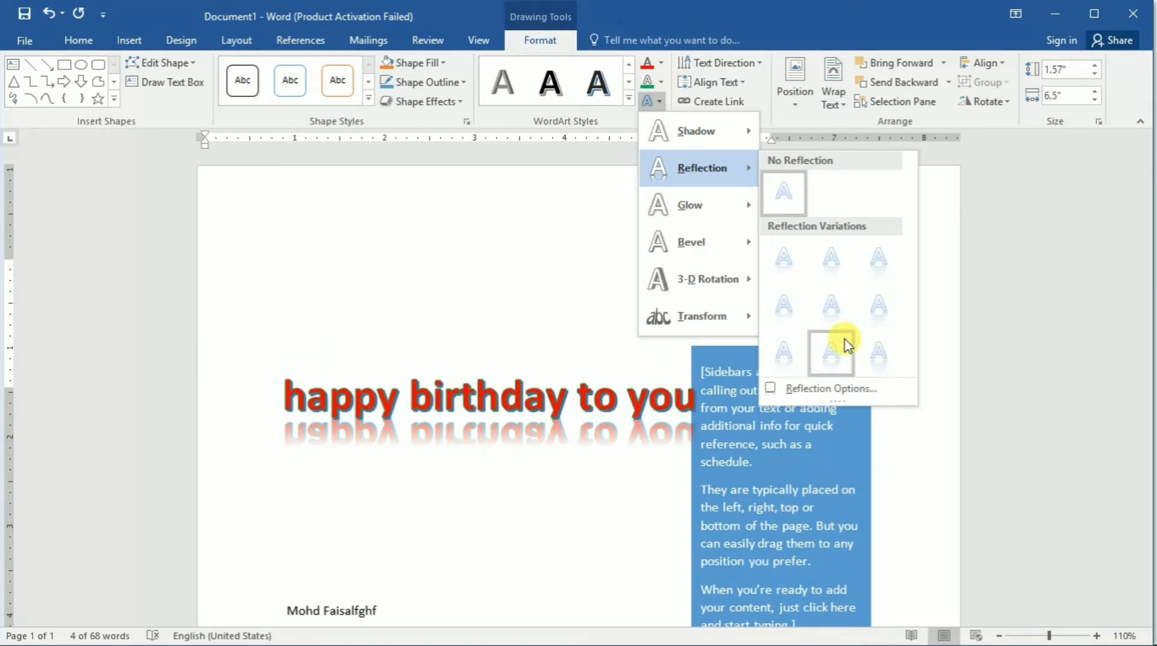
mouse_move(744, 221)
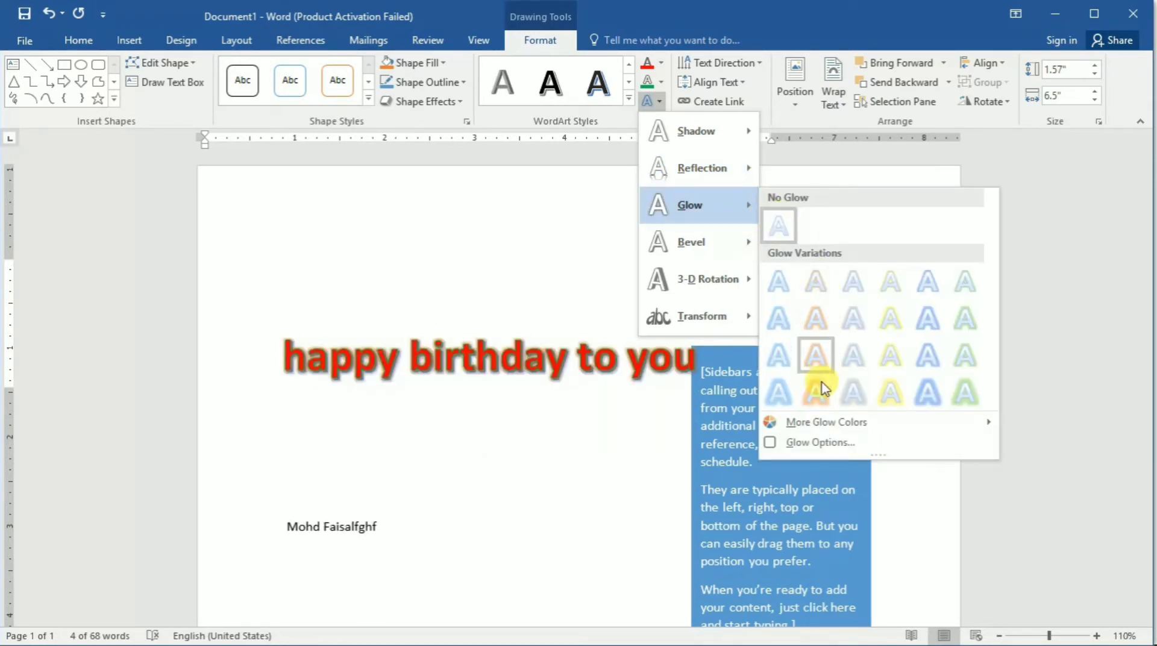
mouse_move(703, 237)
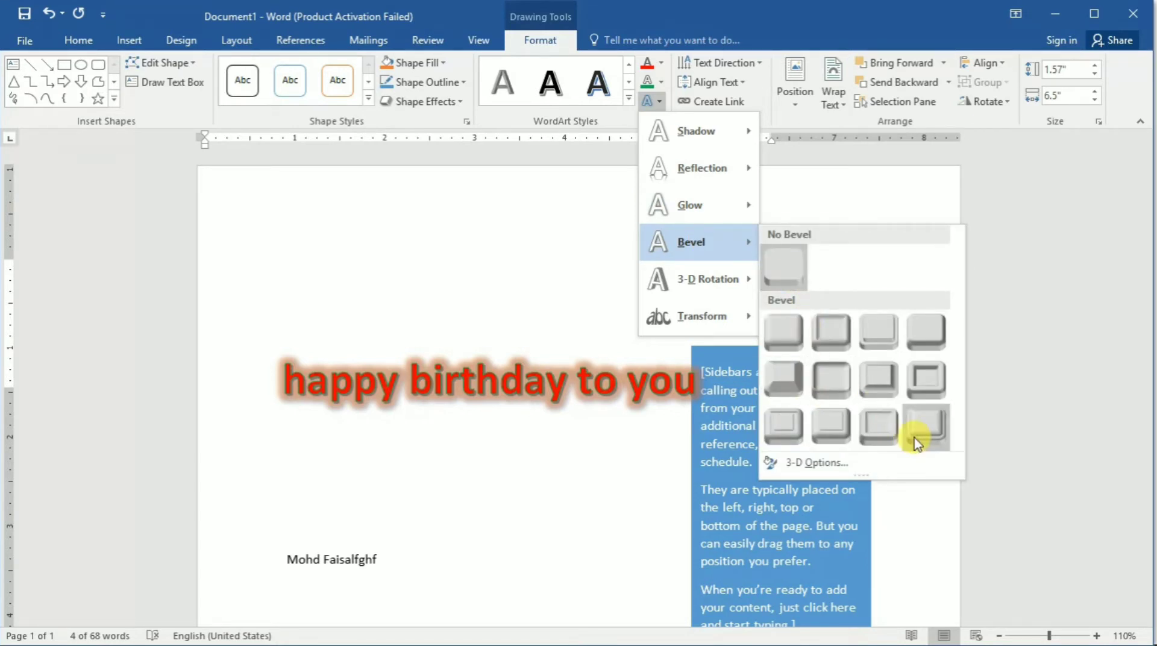
mouse_move(757, 292)
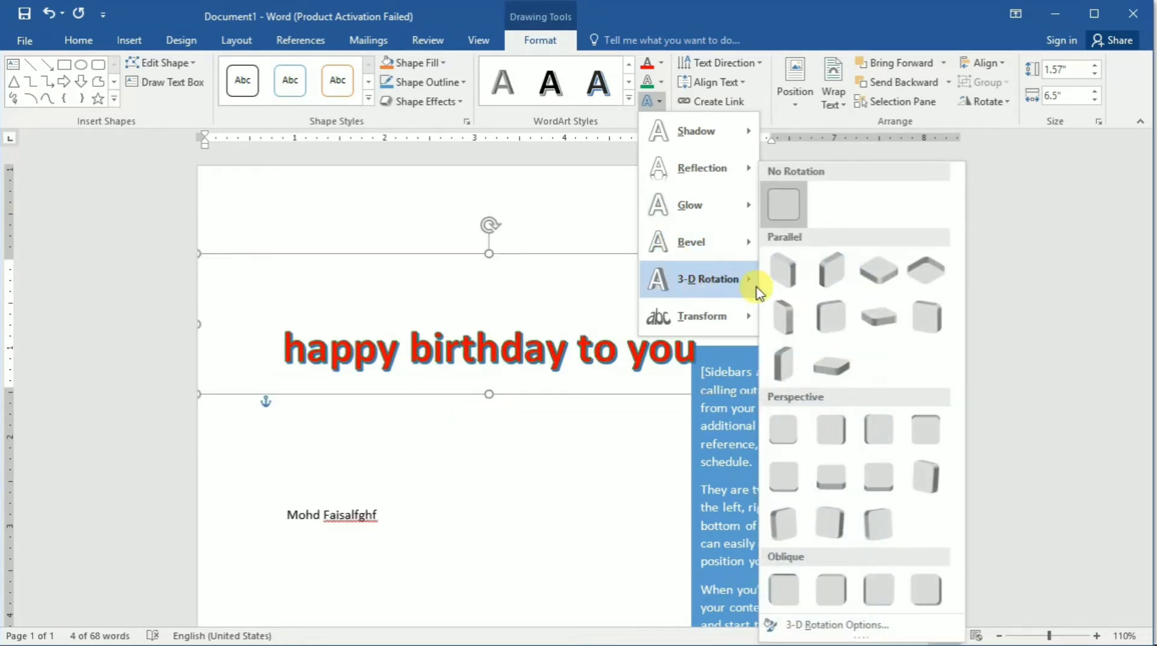
mouse_move(694, 314)
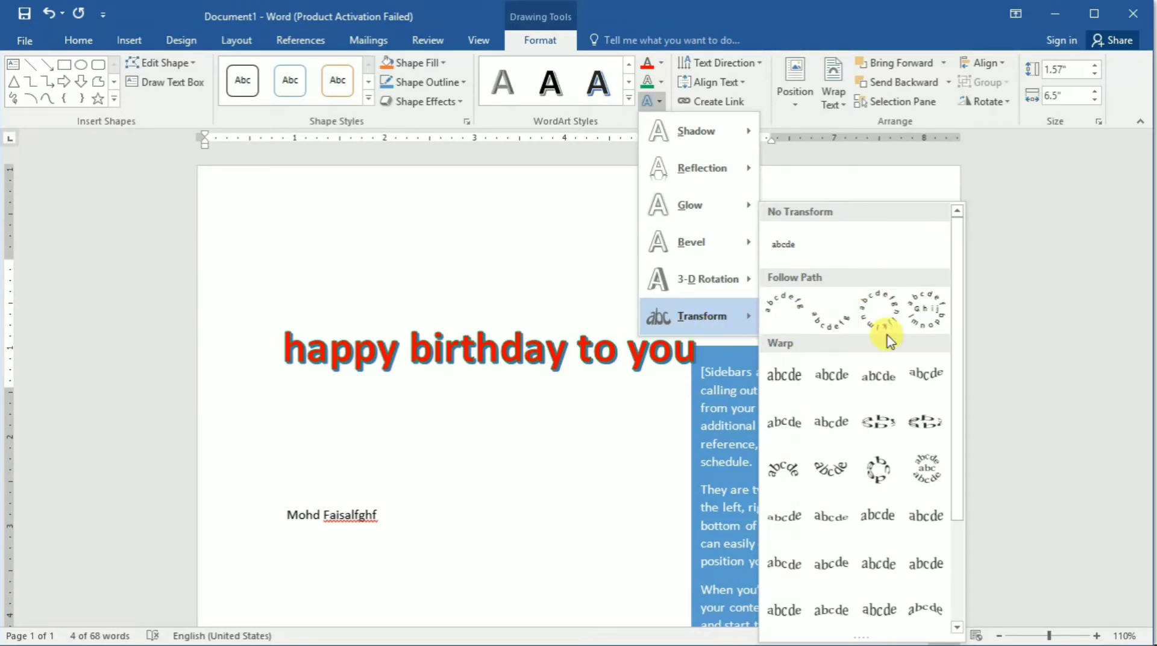
scroll(961, 408, "down", 1)
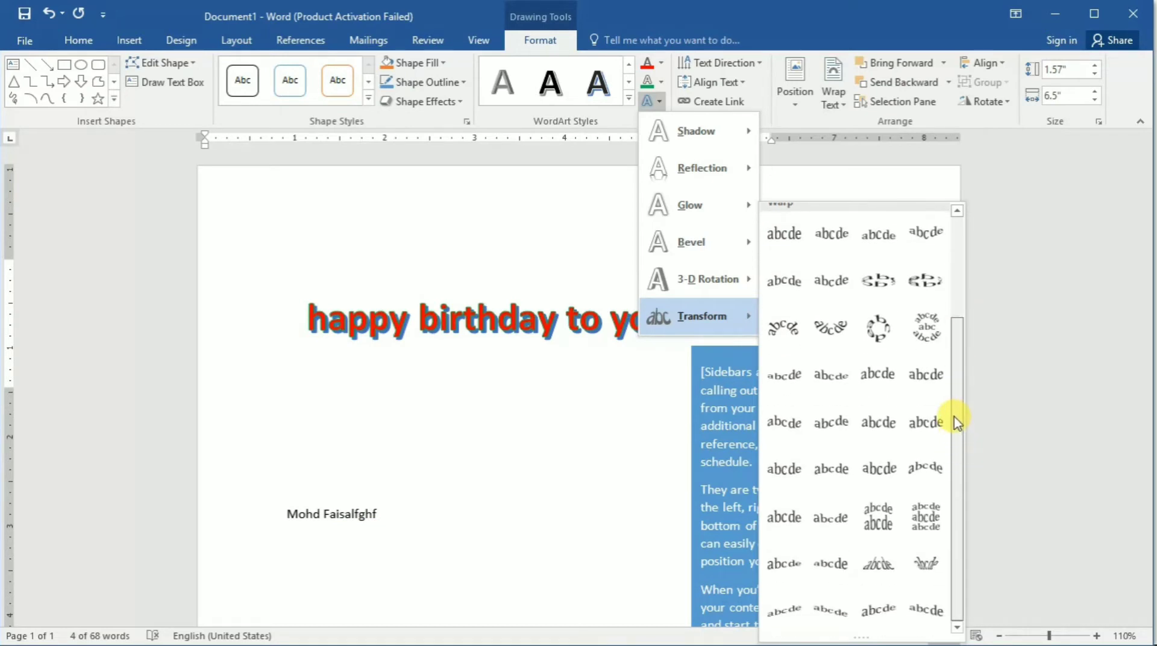
scroll(961, 380, "down", 1)
scroll(793, 265, "up", 2)
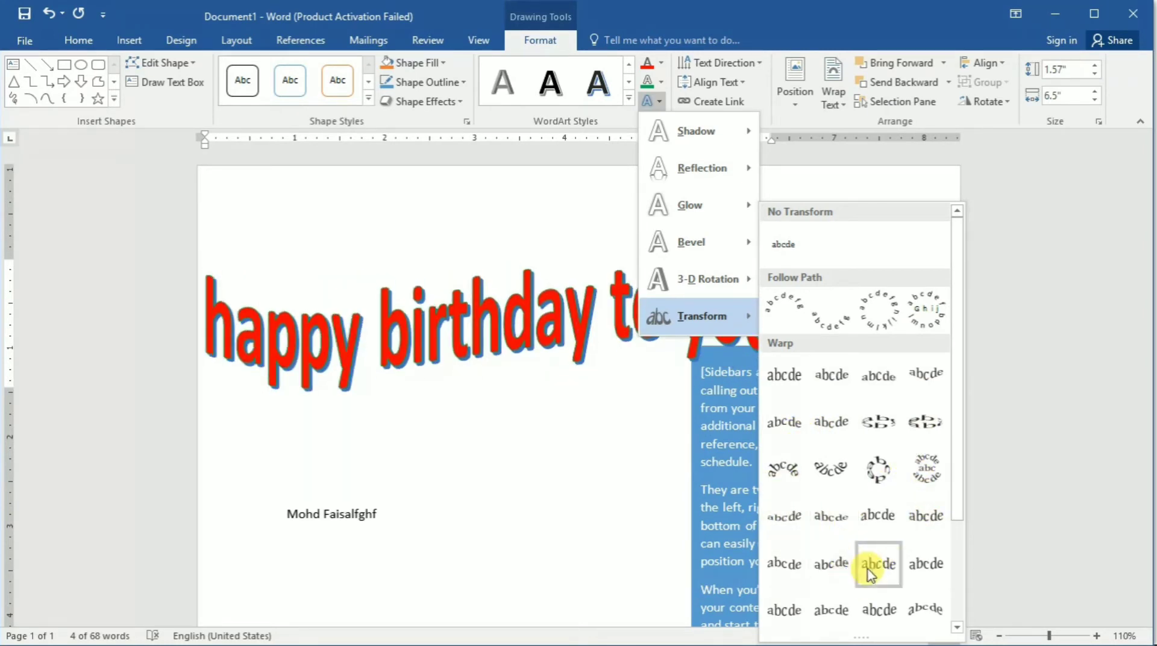
scroll(879, 560, "down", 3)
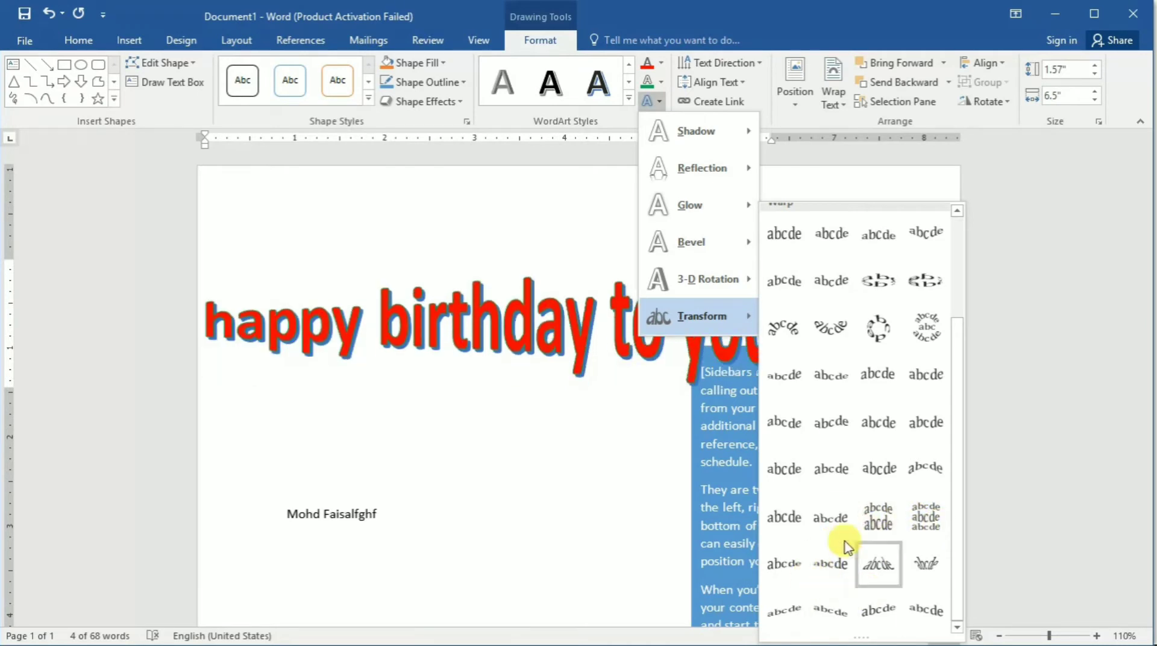
scroll(849, 351, "up", 3)
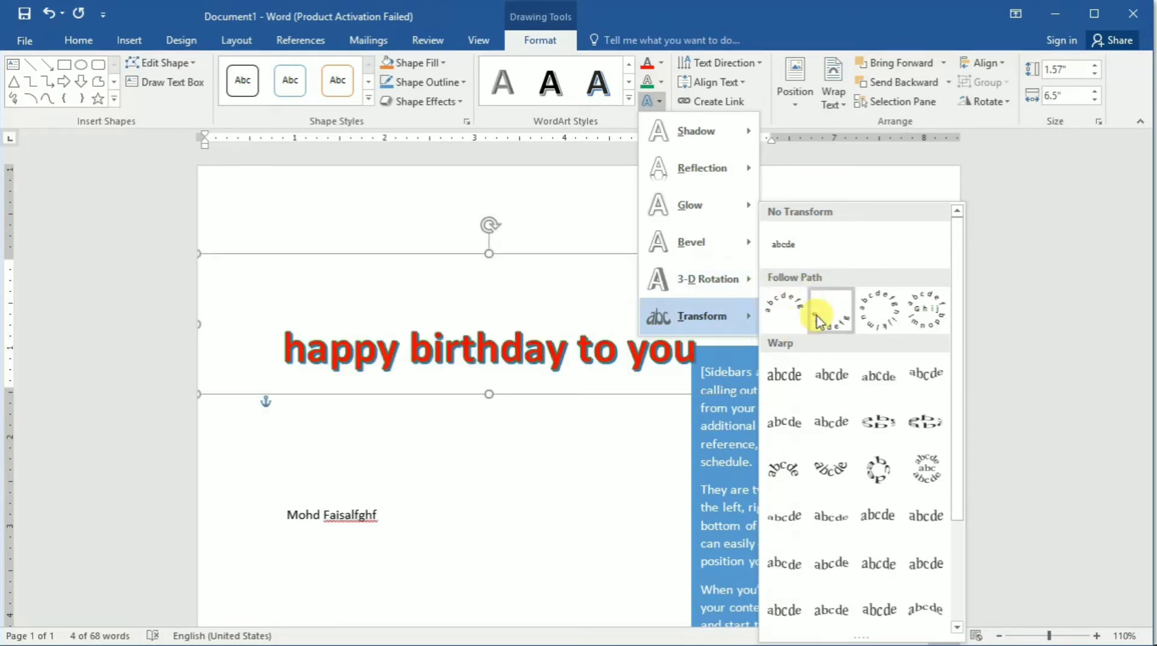
left_click(603, 178)
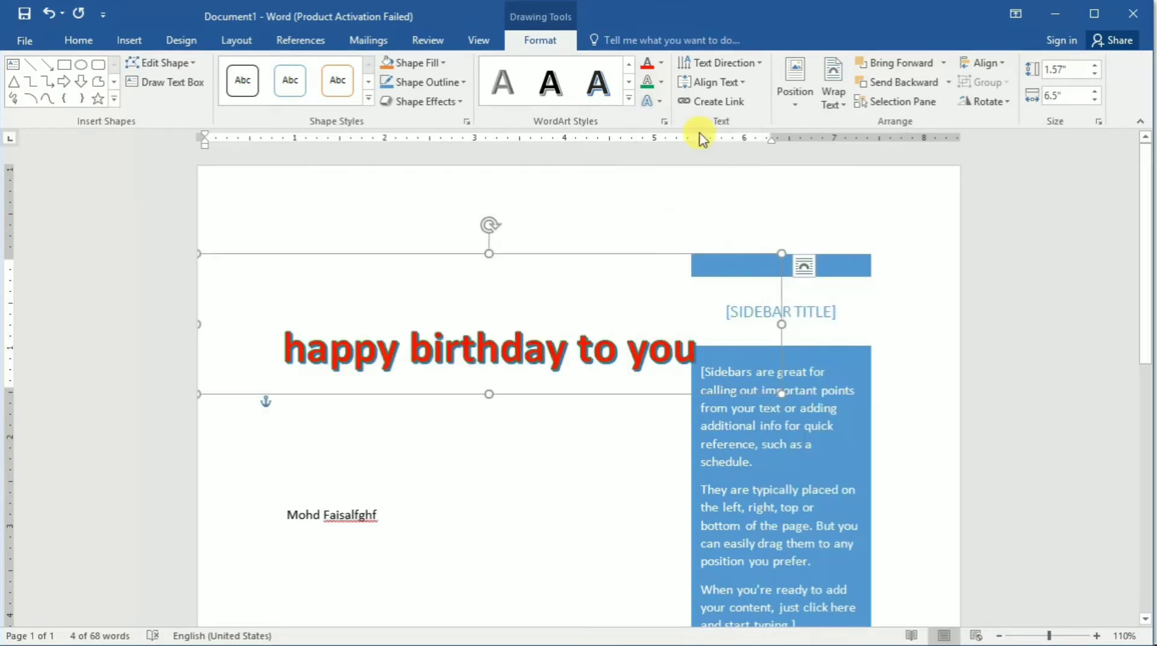
Step: Select the WordArt and undo all earlier edits with Ctrl+Z to clear the page
left_click(125, 41)
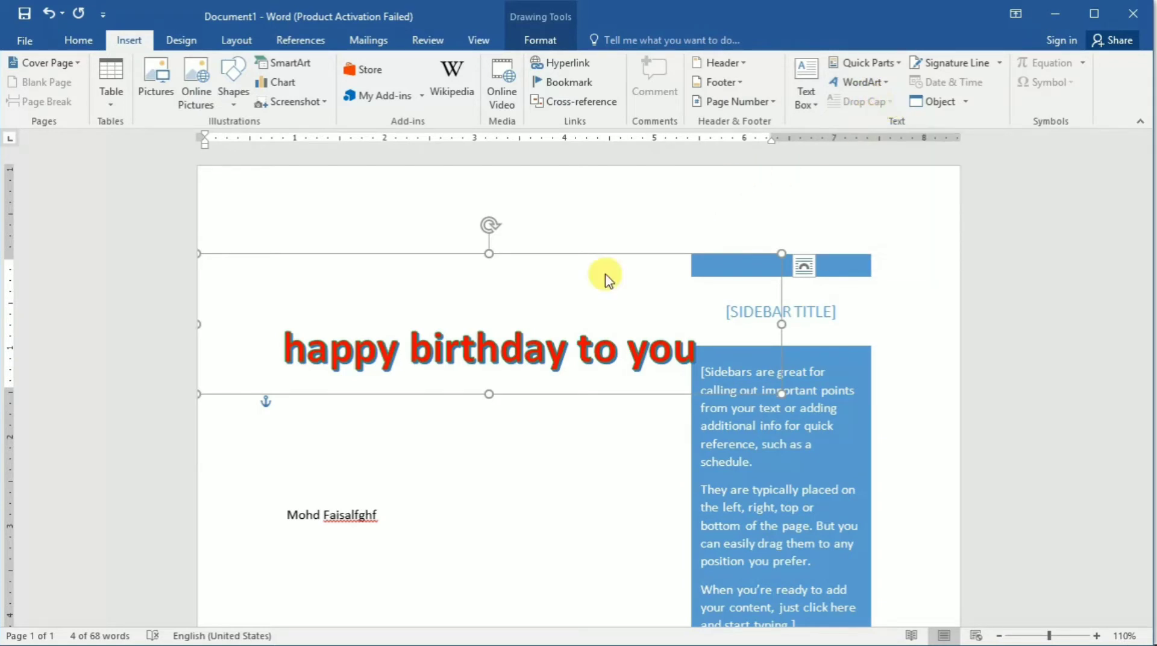
scroll(604, 277, "down", 3)
scroll(542, 458, "down", 3)
scroll(508, 394, "down", 3)
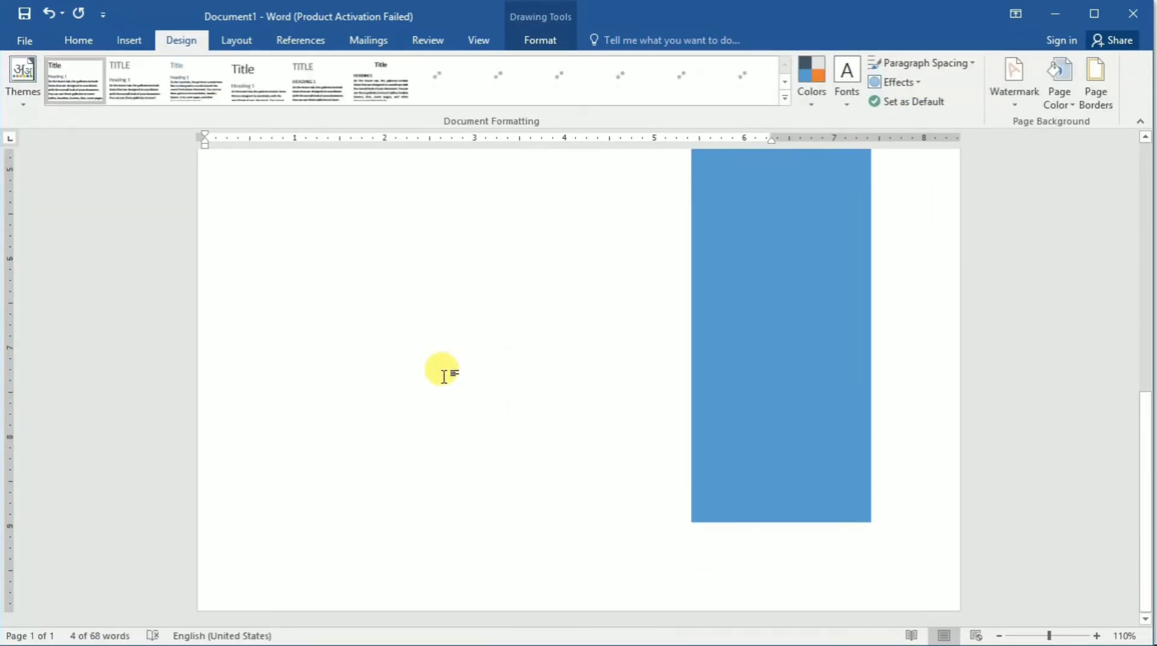
scroll(486, 398, "up", 2)
scroll(392, 313, "up", 2)
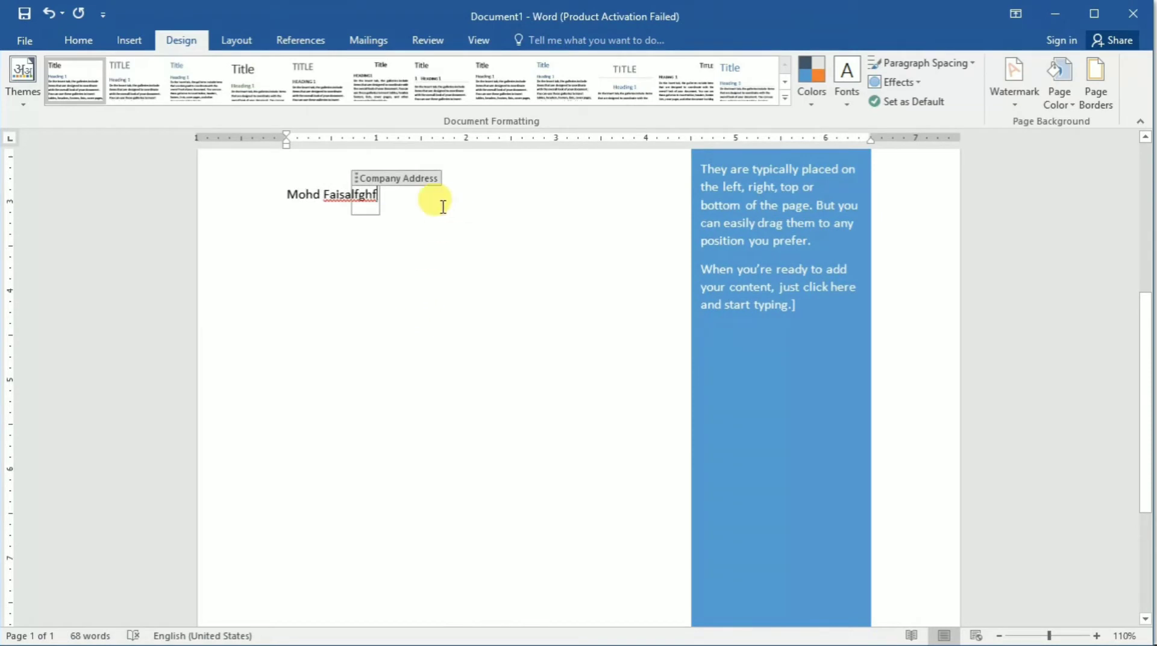
scroll(439, 201, "up", 5)
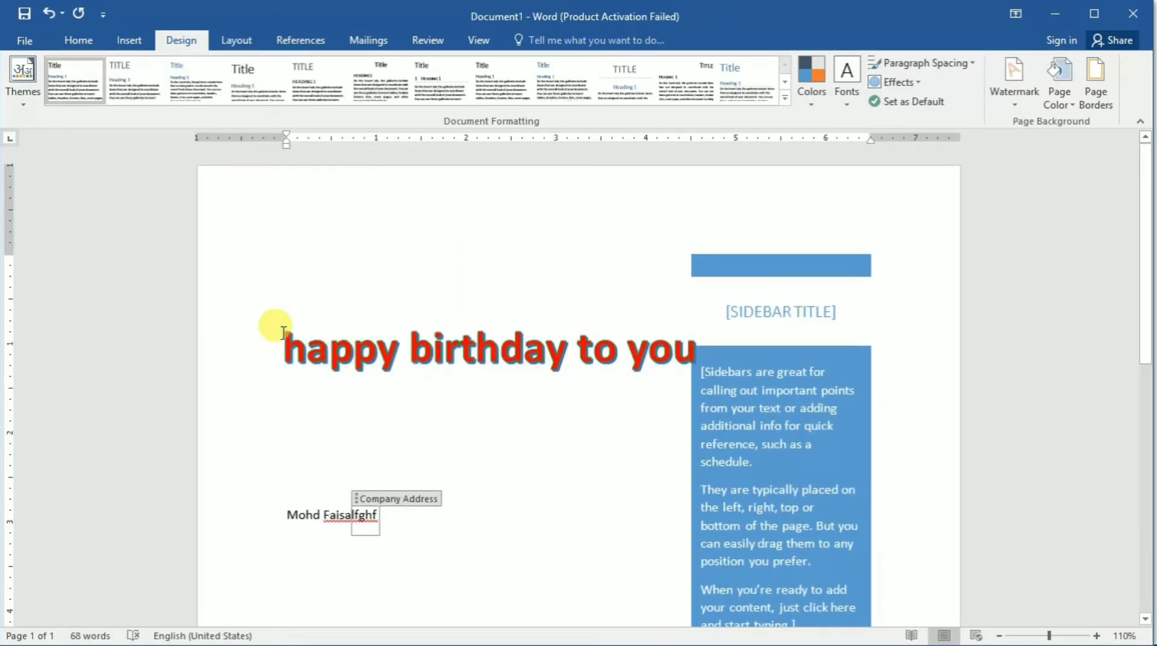
left_click(288, 333)
key("ctrl+z")
key("ctrl+z")
key("ctrl+z")
key("ctrl+z")
key("ctrl+z")
type("=rand()")
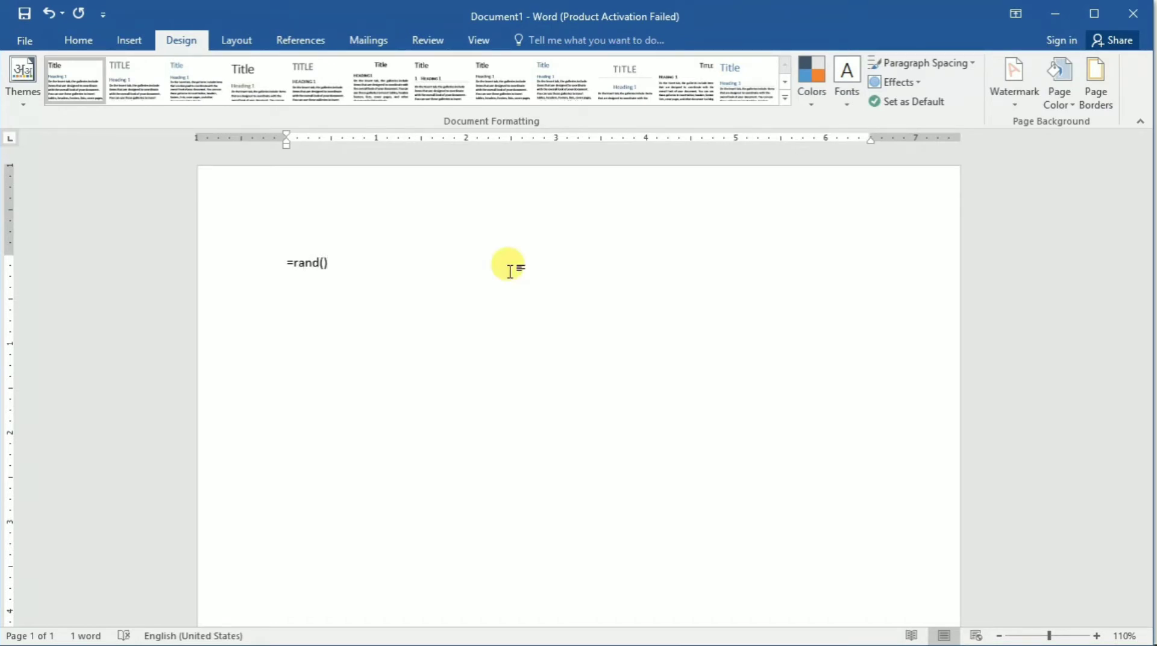
Step: Expand =rand() into five sample paragraphs and select the opening letter V
key("Return")
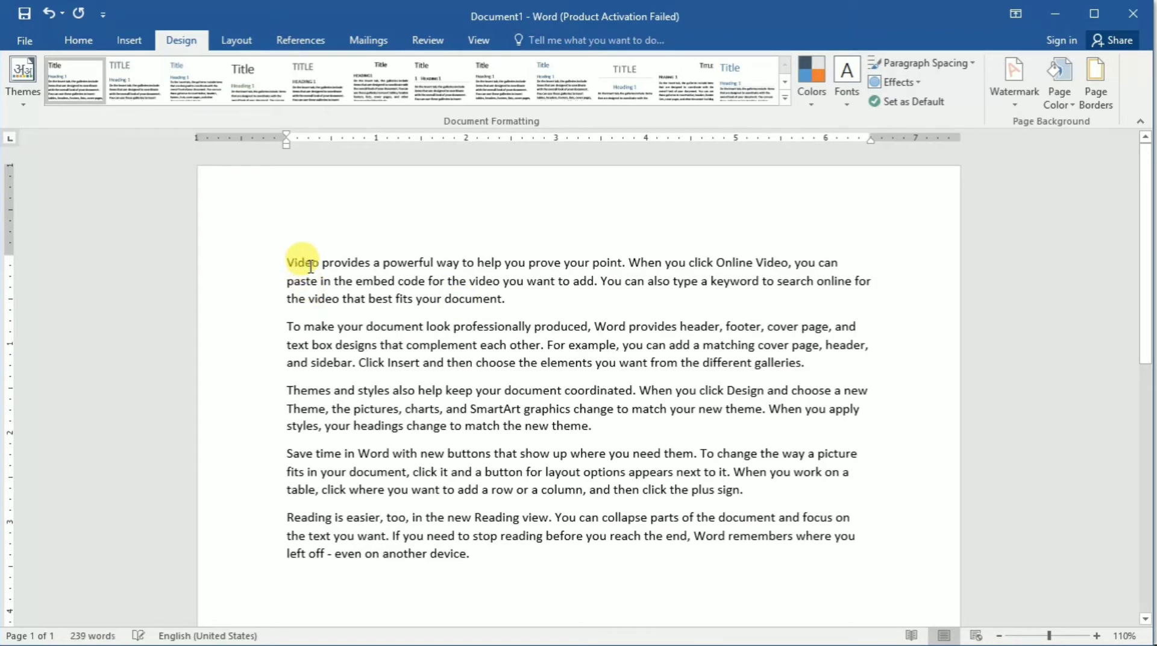
left_click_drag(291, 263, 251, 259)
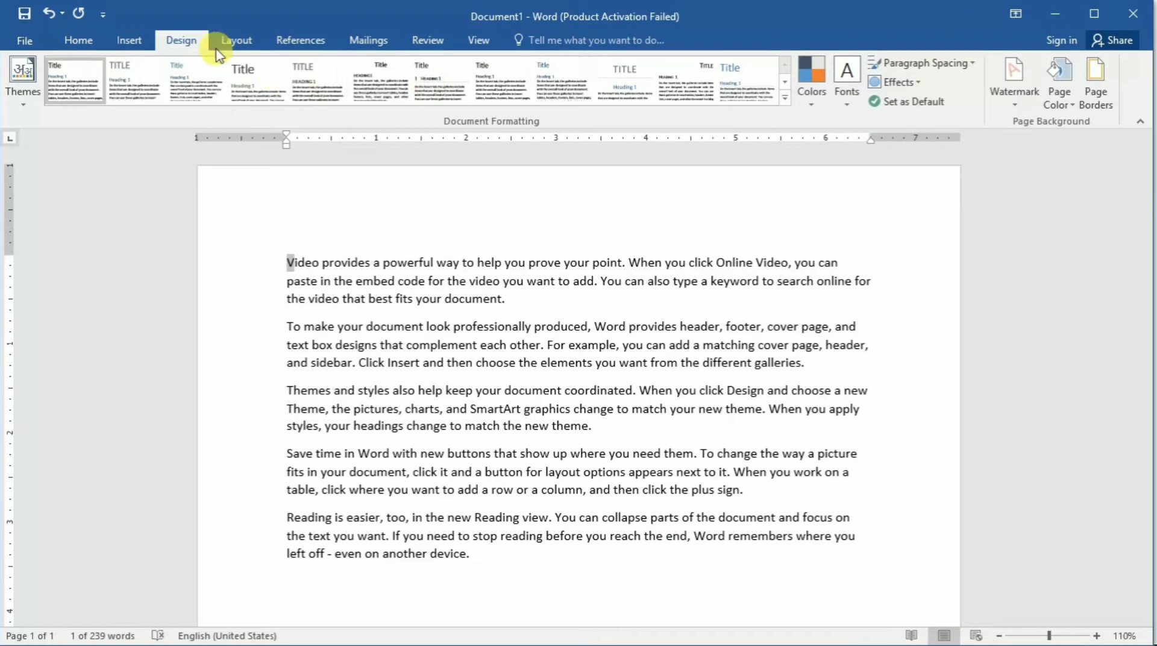
left_click(129, 40)
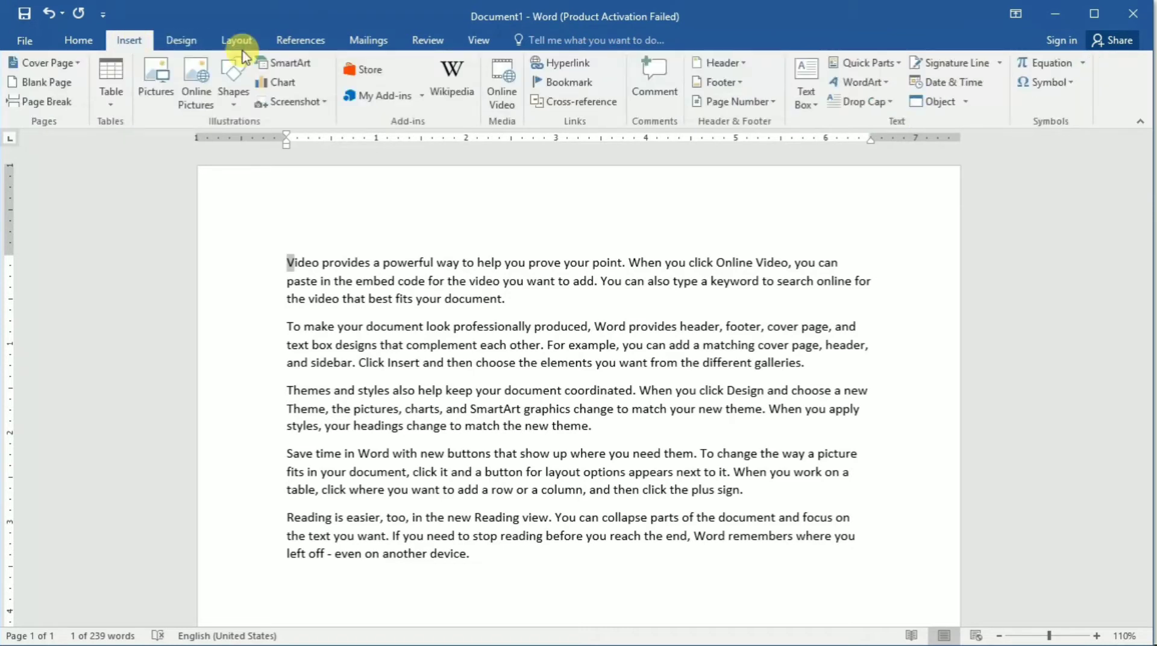
Step: Open the Drop Cap Options dialog from the Insert tab's Drop Cap menu
left_click(886, 103)
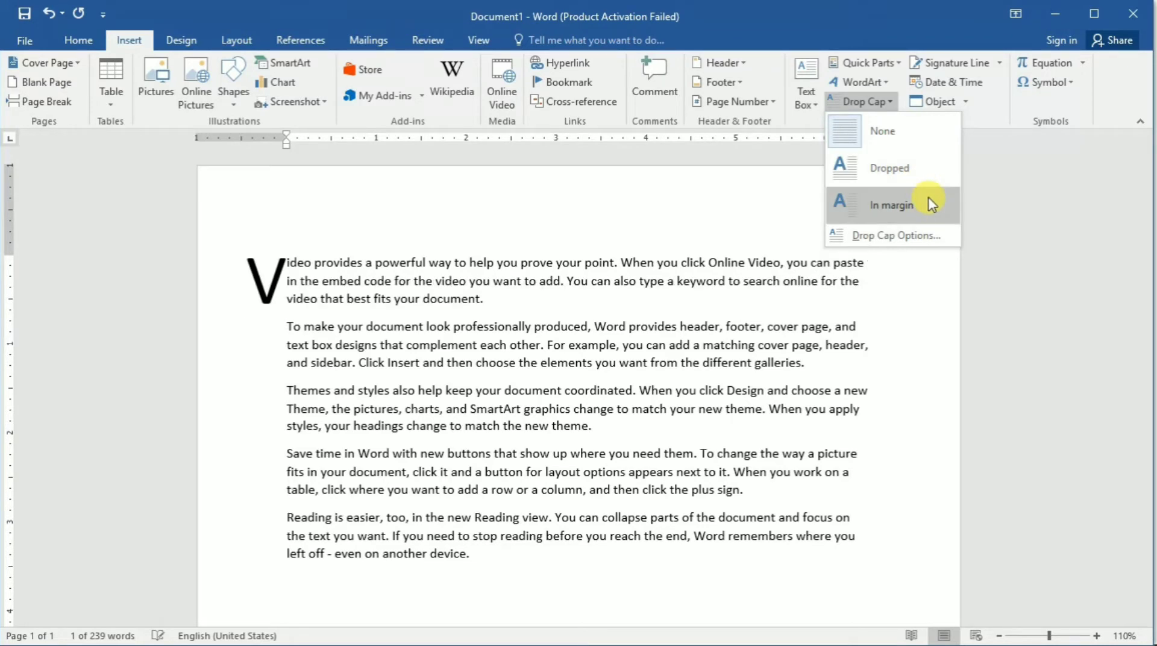
left_click(928, 235)
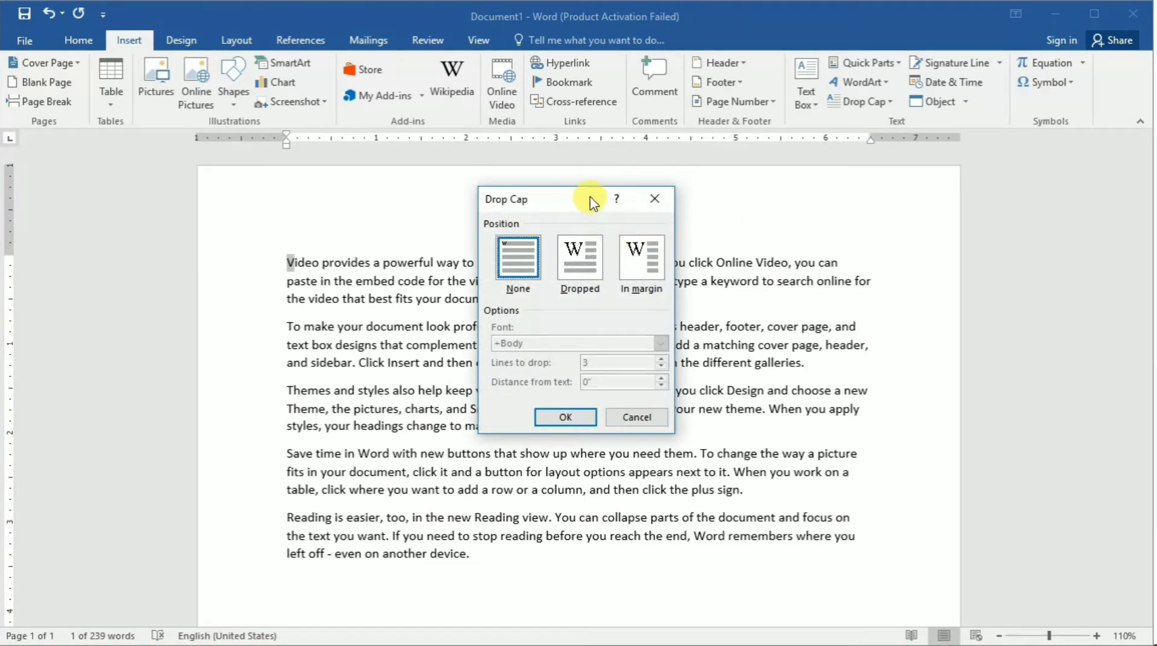
Step: Apply a Dropped drop cap to the first paragraph's V, dropping 10 lines
left_click_drag(591, 202, 601, 164)
left_click(589, 232)
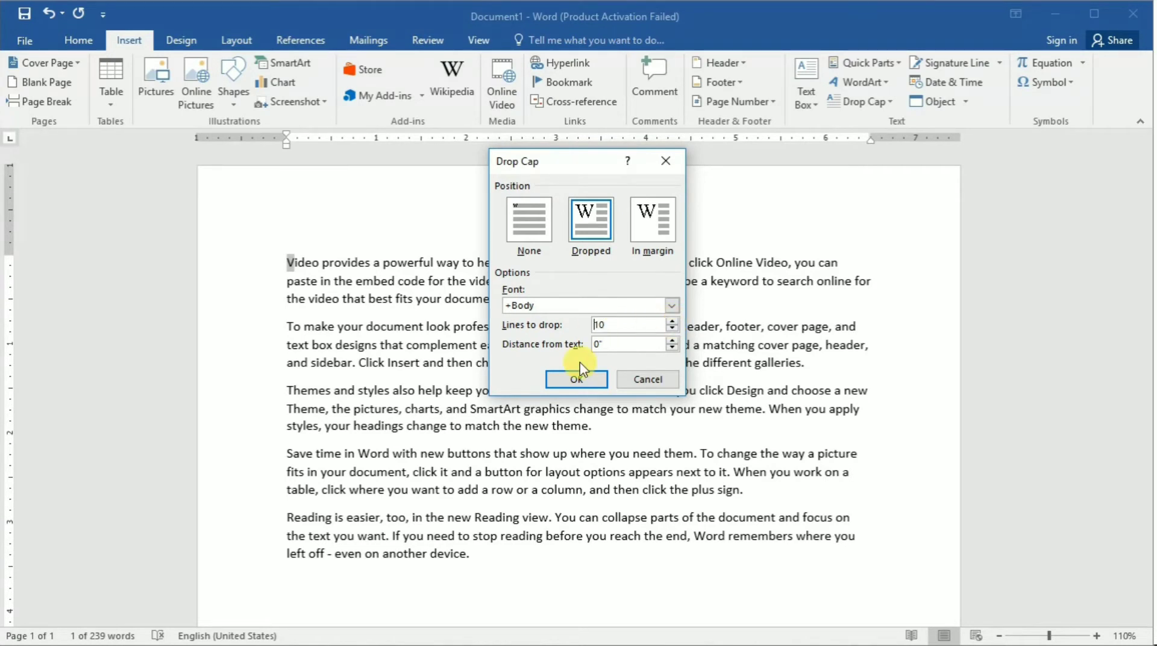
left_click(577, 379)
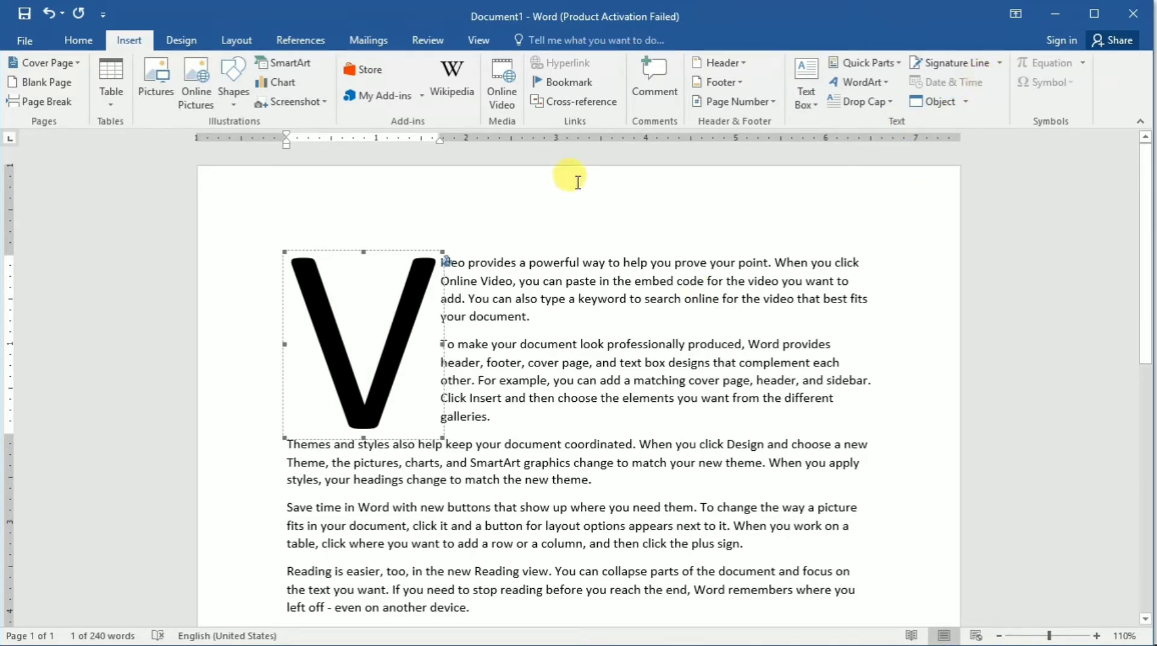
left_click(429, 265)
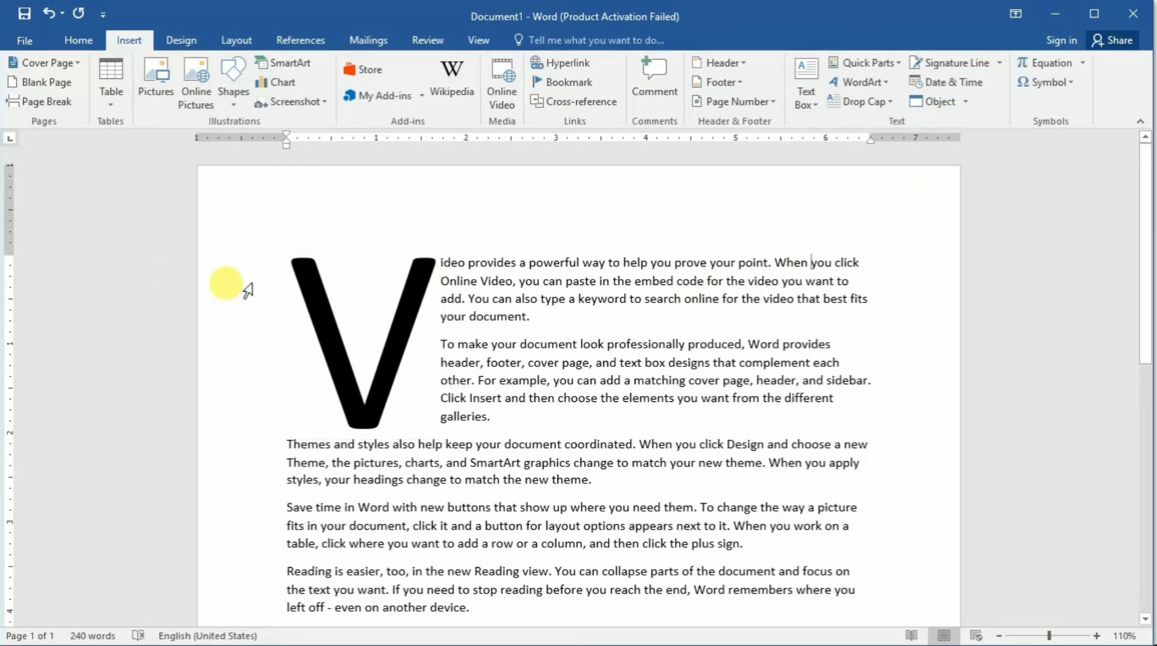
Step: Below the last paragraph, insert a Microsoft Office Signature Line with the suggested signer's name
scroll(662, 347, "down", 5)
scroll(470, 362, "down", 2)
scroll(325, 347, "down", 1)
left_click(315, 318)
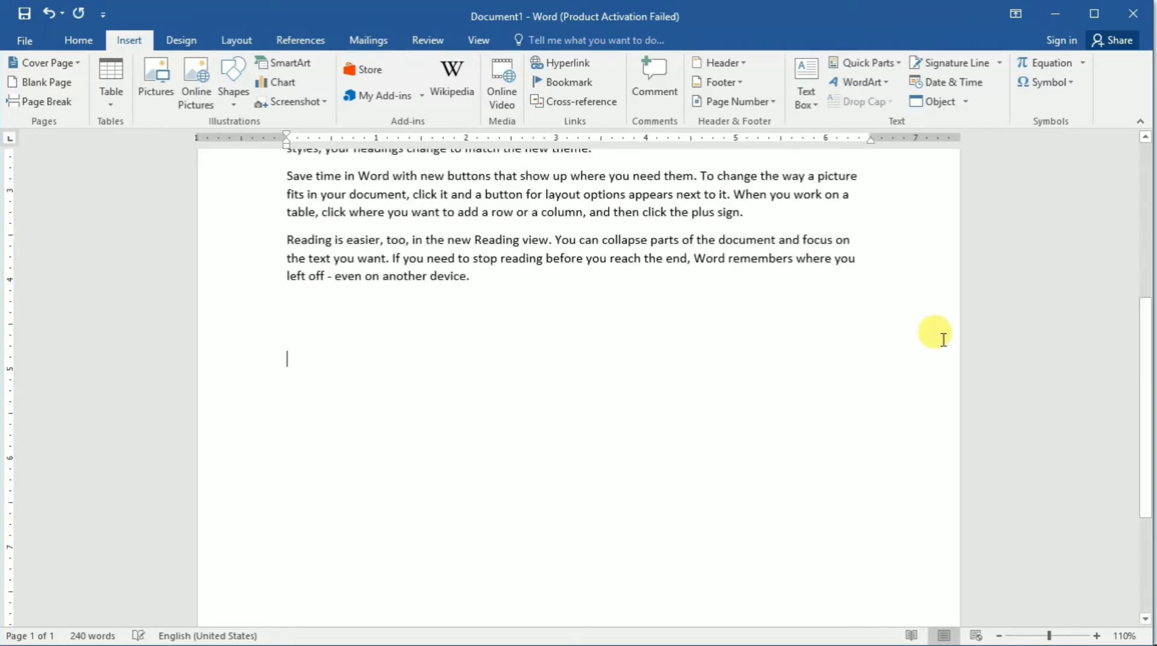
key("ctrl+z")
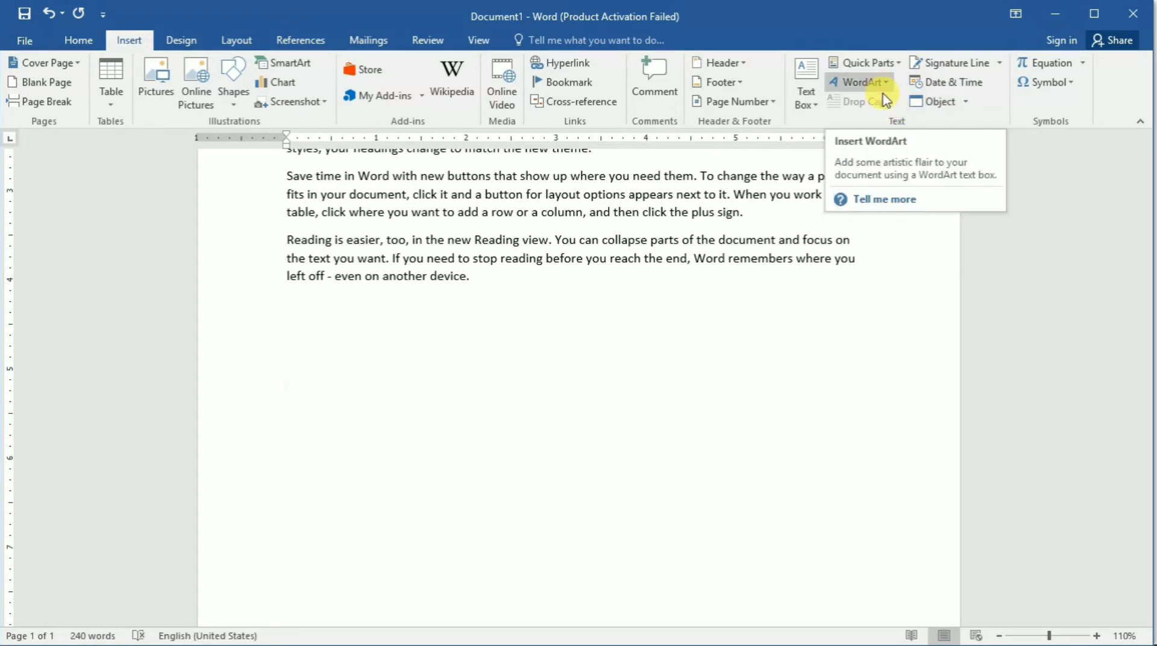
left_click(1000, 63)
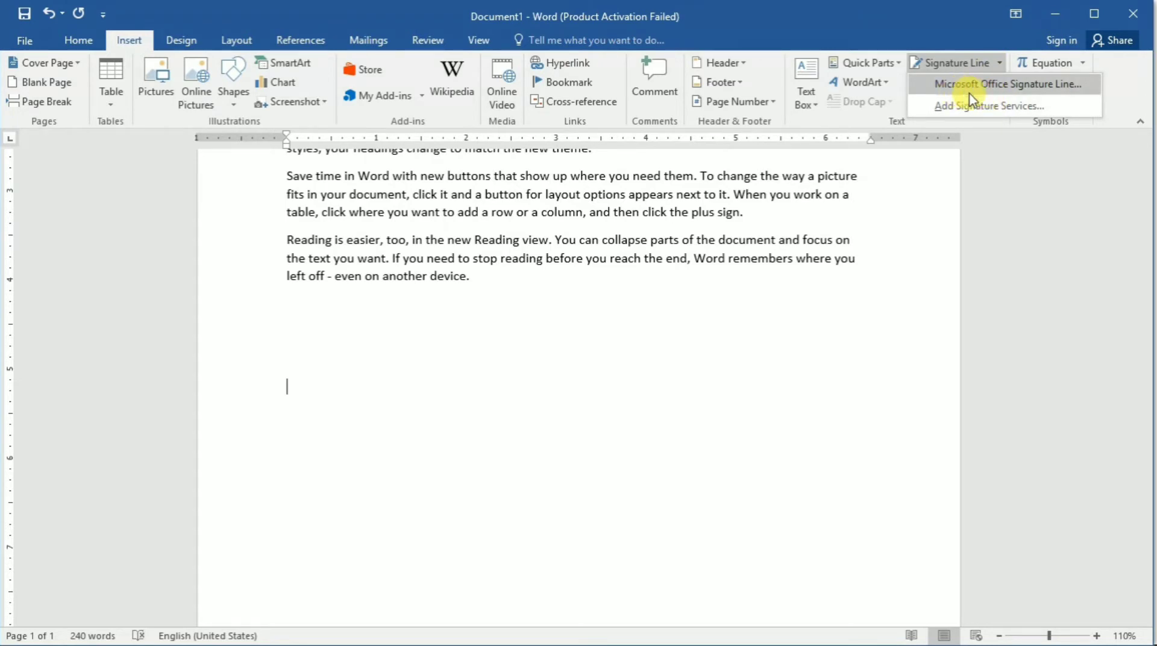
left_click(1047, 94)
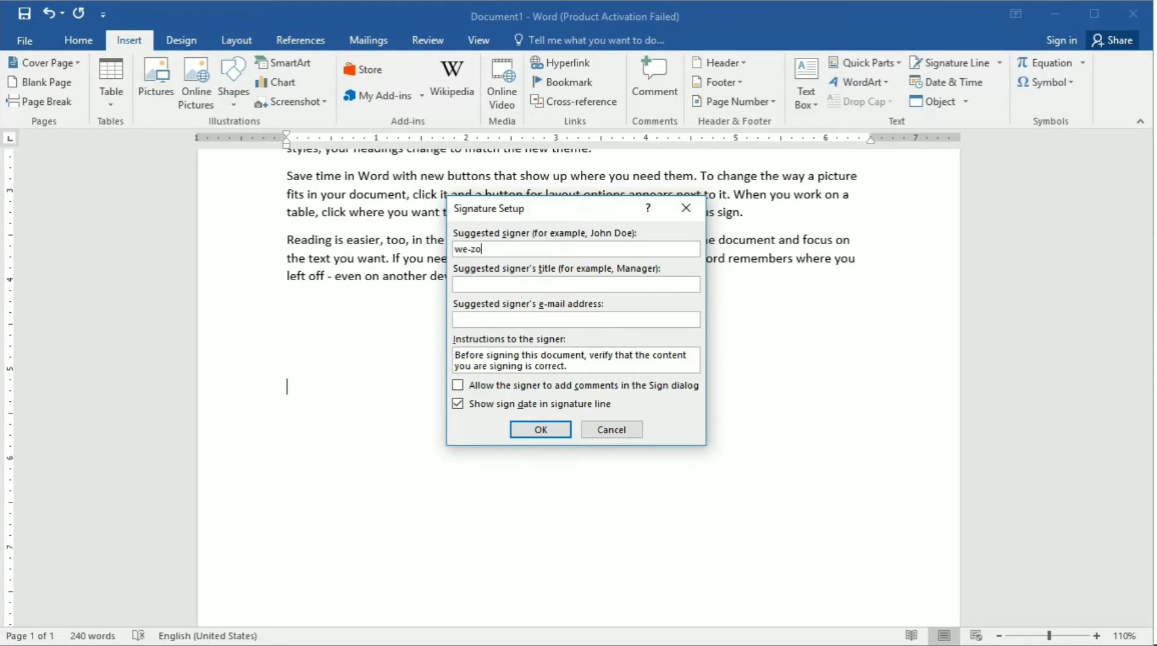
left_click(542, 431)
scroll(337, 455, "down", 3)
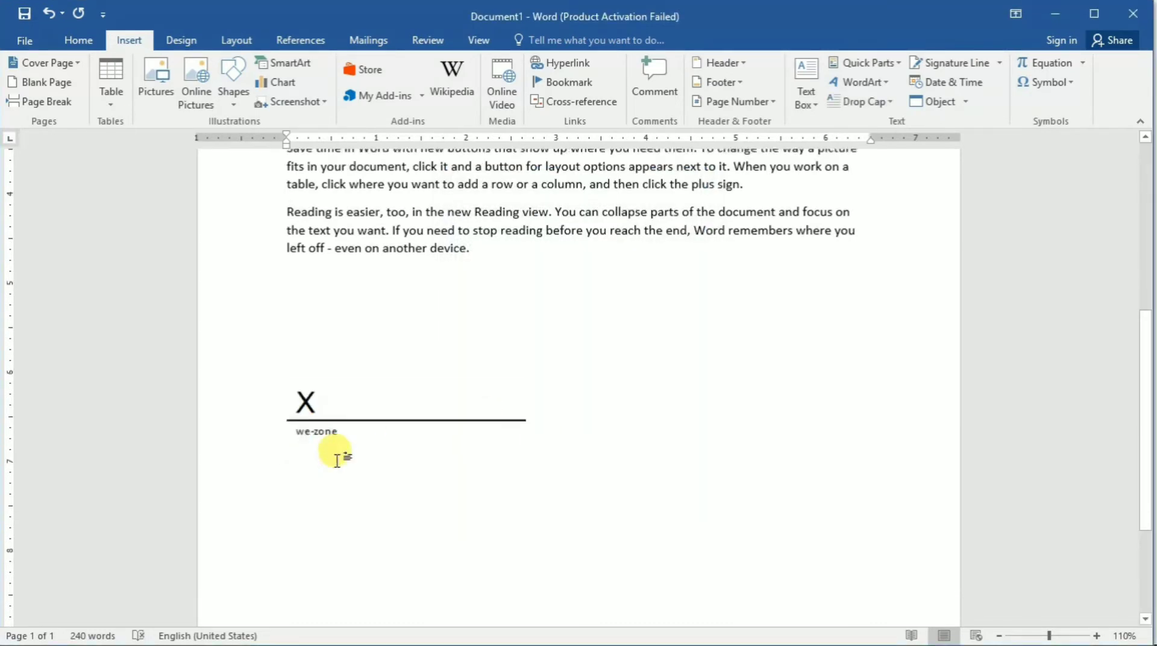
Step: Insert the date as 'Thursday, August 22, 2019' below the signature line
scroll(373, 368, "down", 3)
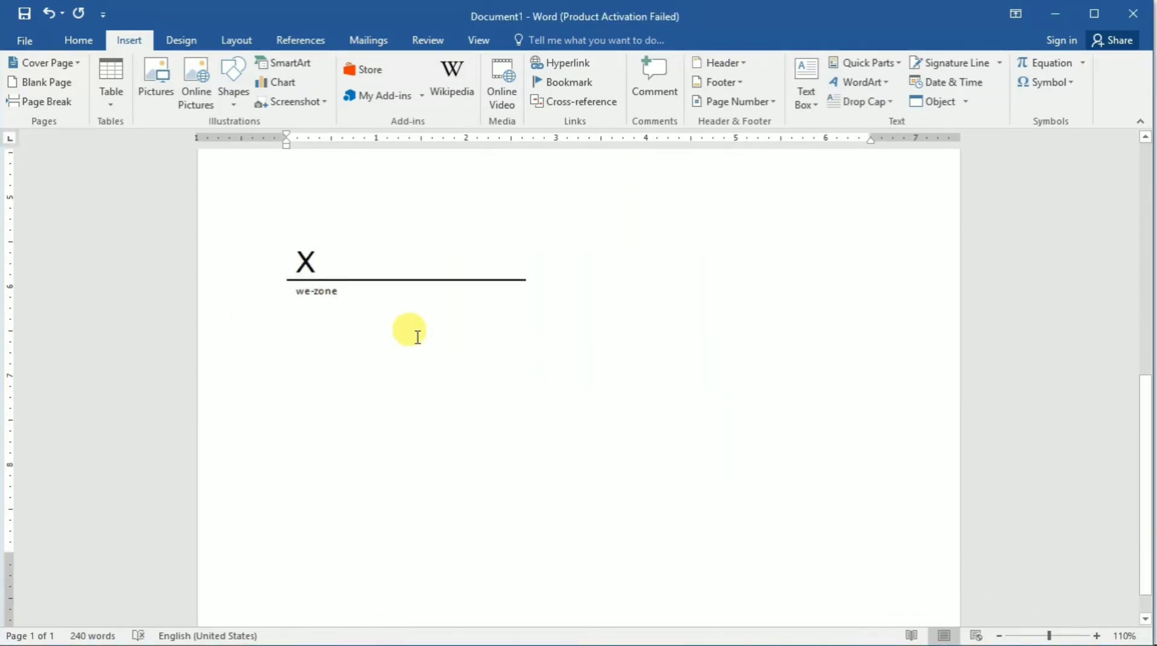
left_click(971, 83)
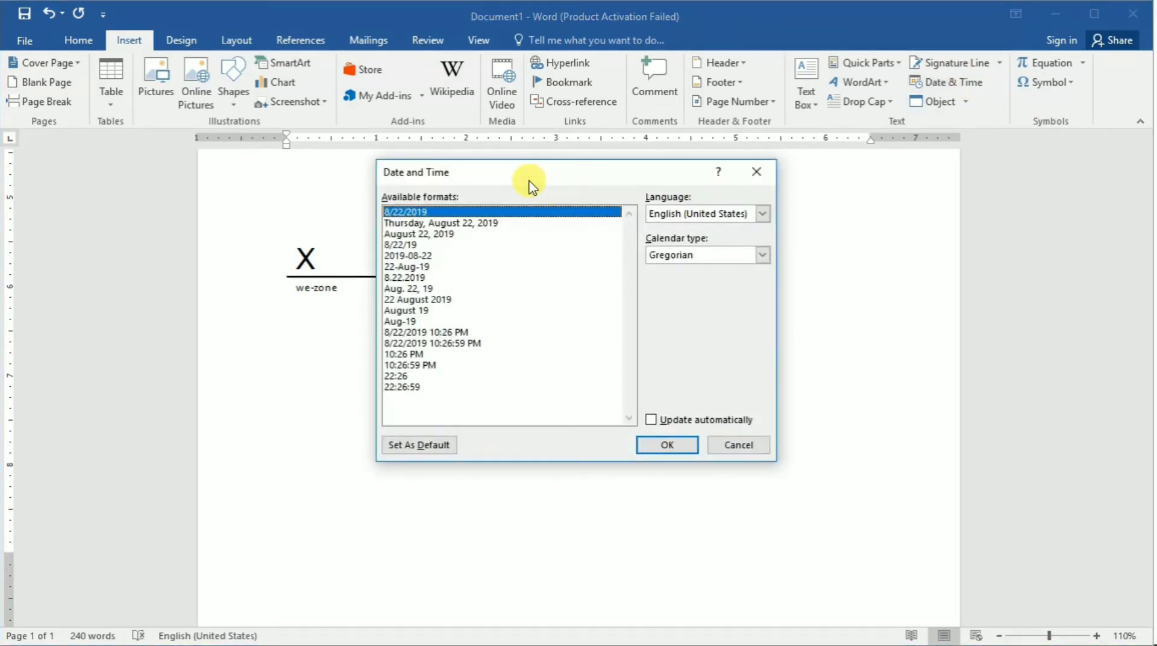
left_click_drag(530, 184, 712, 104)
left_click(624, 144)
left_click(612, 167)
left_click(596, 209)
left_click(591, 241)
left_click(587, 252)
left_click(585, 274)
left_click(585, 285)
left_click(583, 296)
left_click(623, 145)
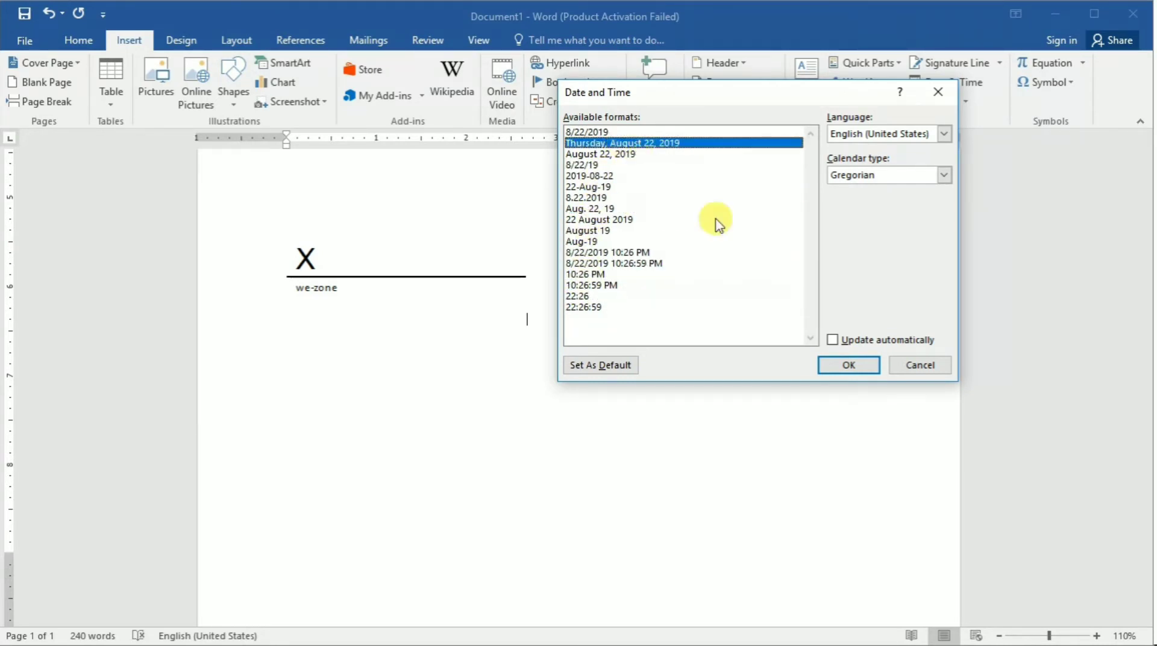
left_click(852, 364)
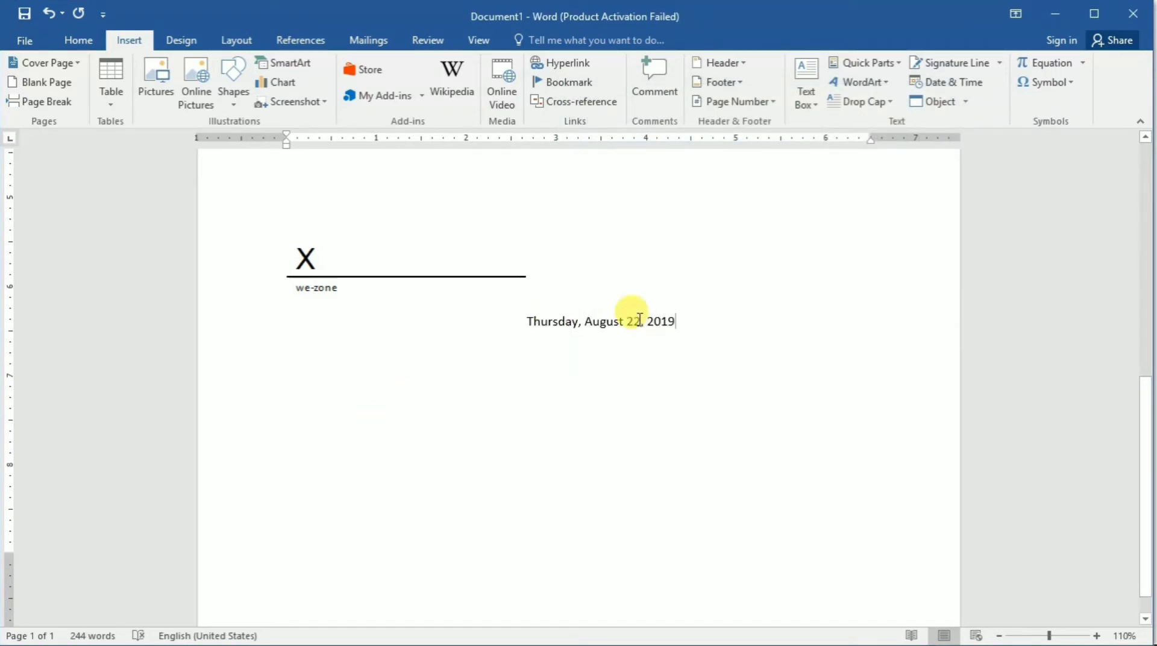
Step: Embed a new WordPad Document object through the Insert Object dialog
left_click(969, 106)
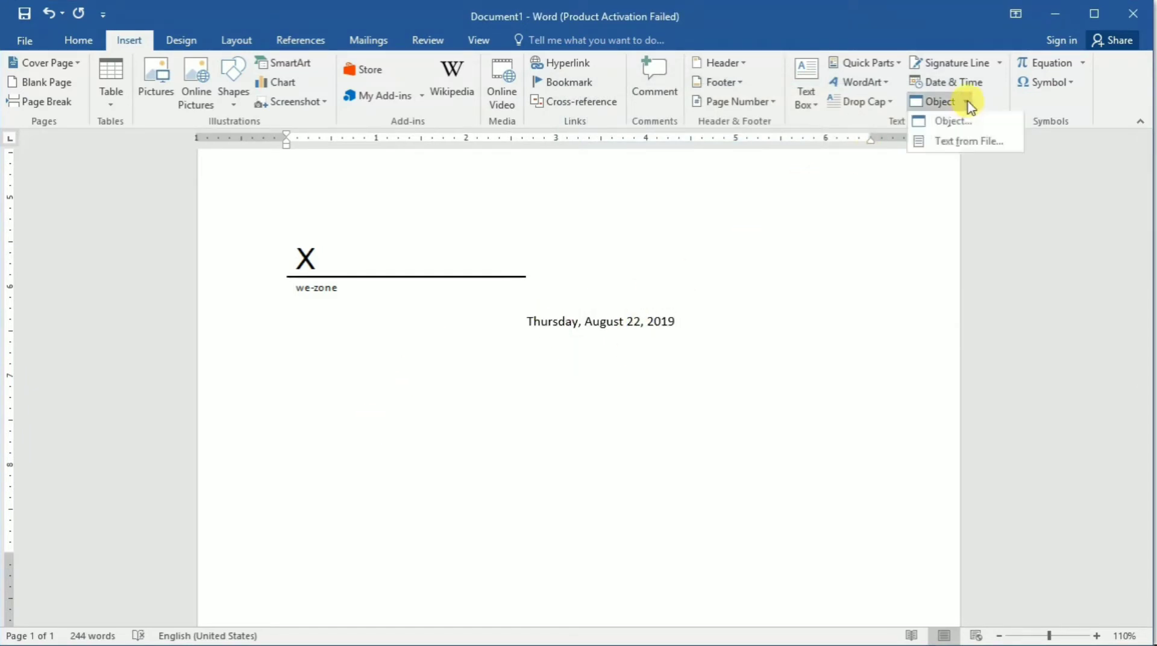
left_click(955, 128)
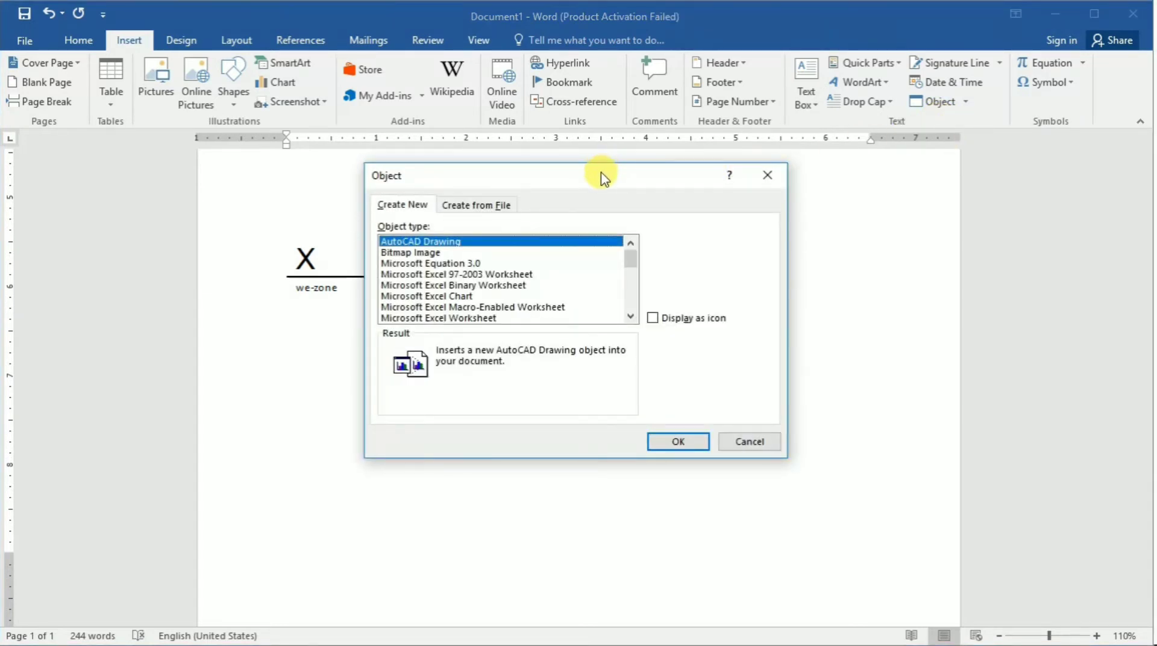
left_click_drag(601, 176, 678, 188)
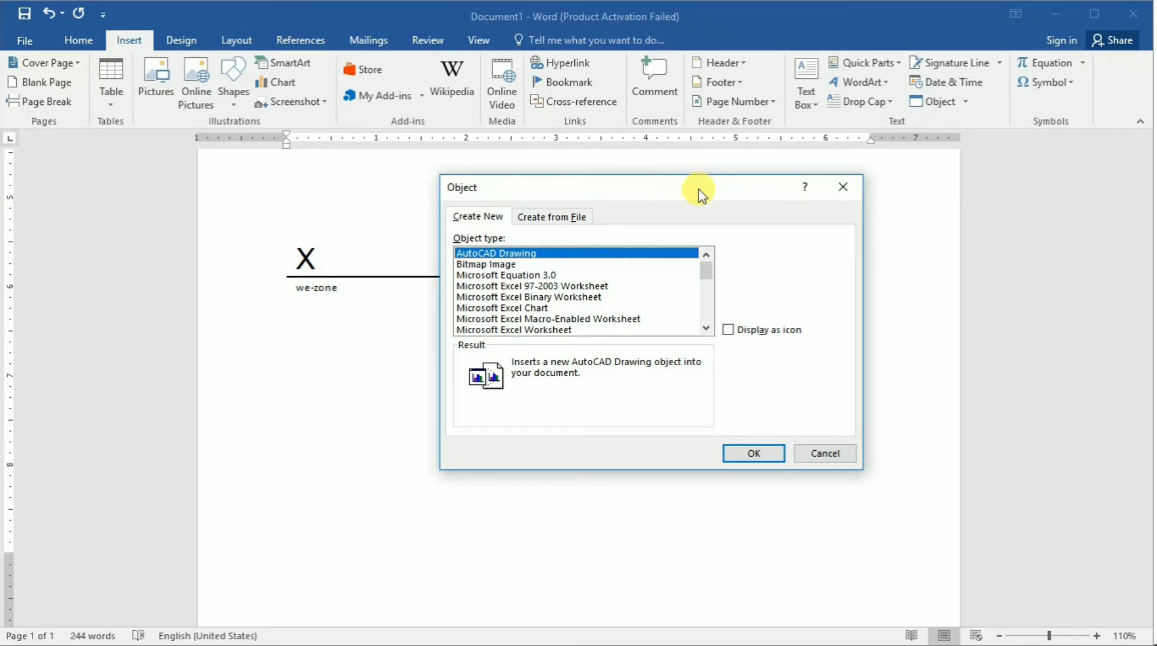
scroll(509, 303, "down", 1)
scroll(524, 308, "down", 6)
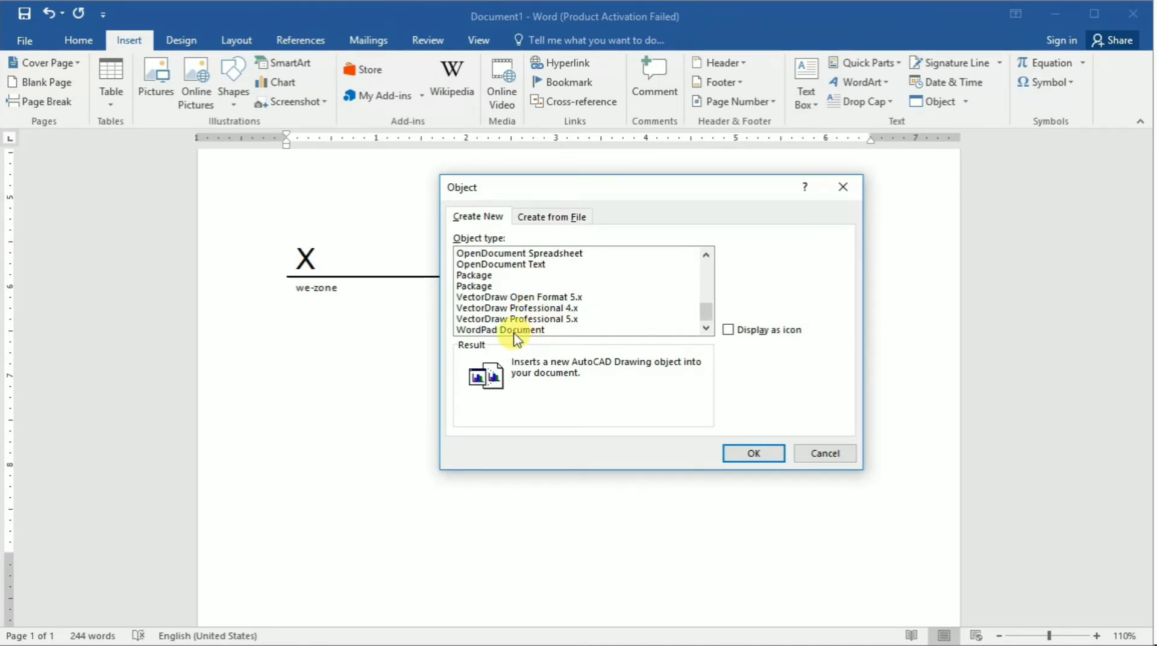
left_click(538, 330)
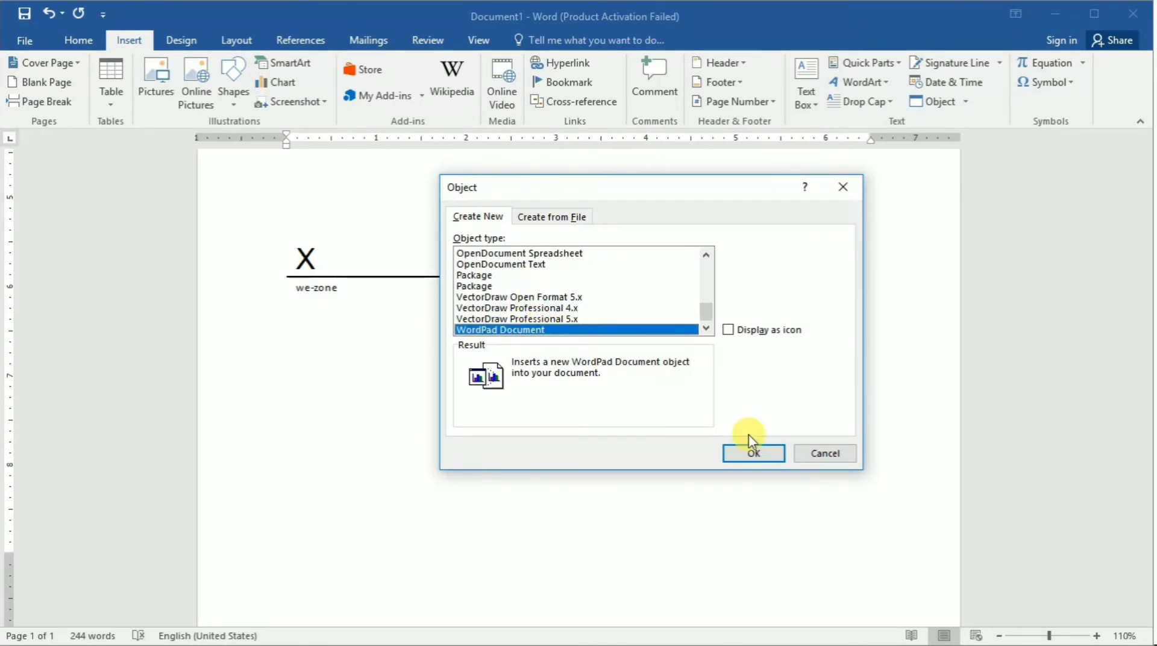
left_click(758, 453)
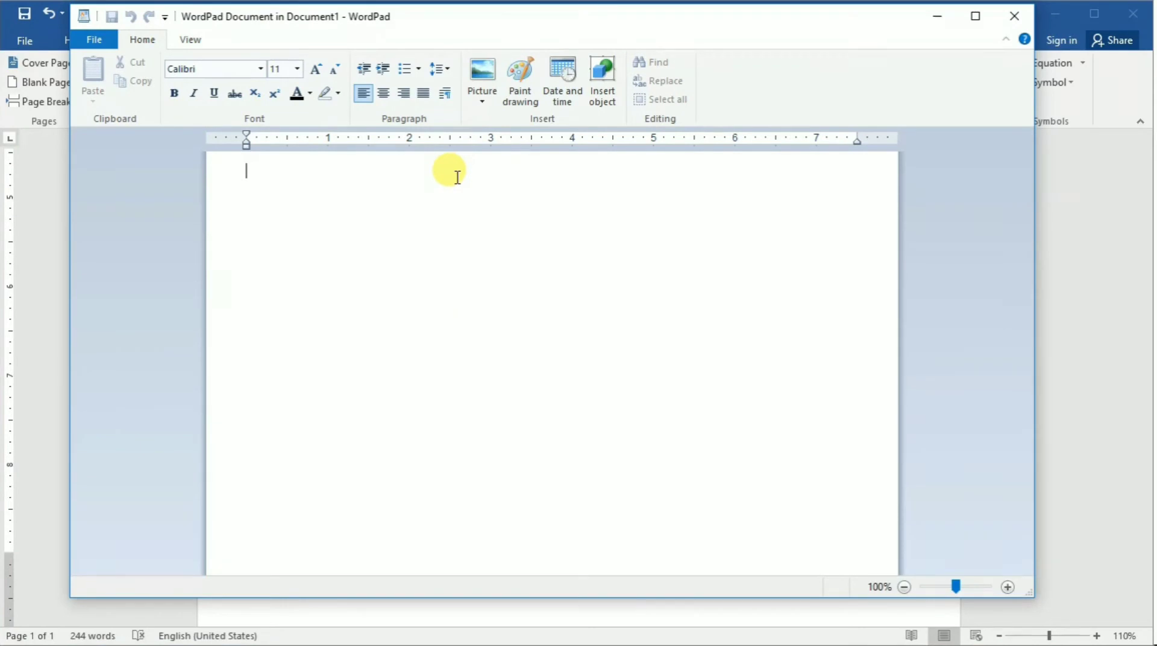
Step: Type 'have a nice day', copy and paste it into four lines, then close WordPad
type("have a nice d")
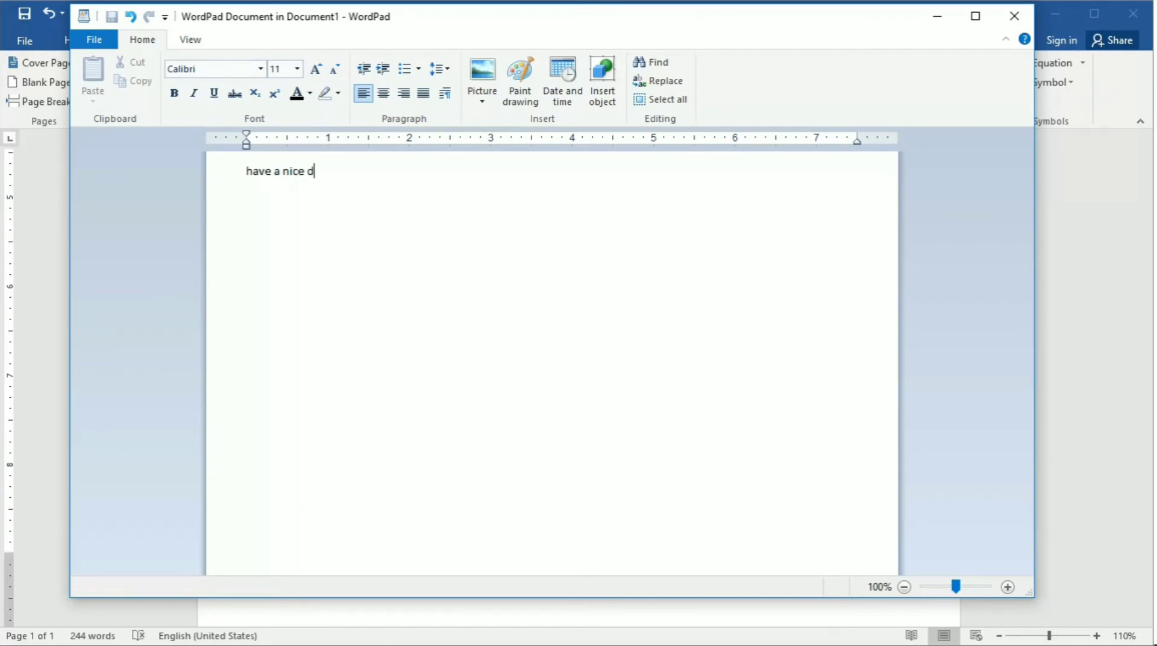
key("ctrl+a")
key("ctrl+c")
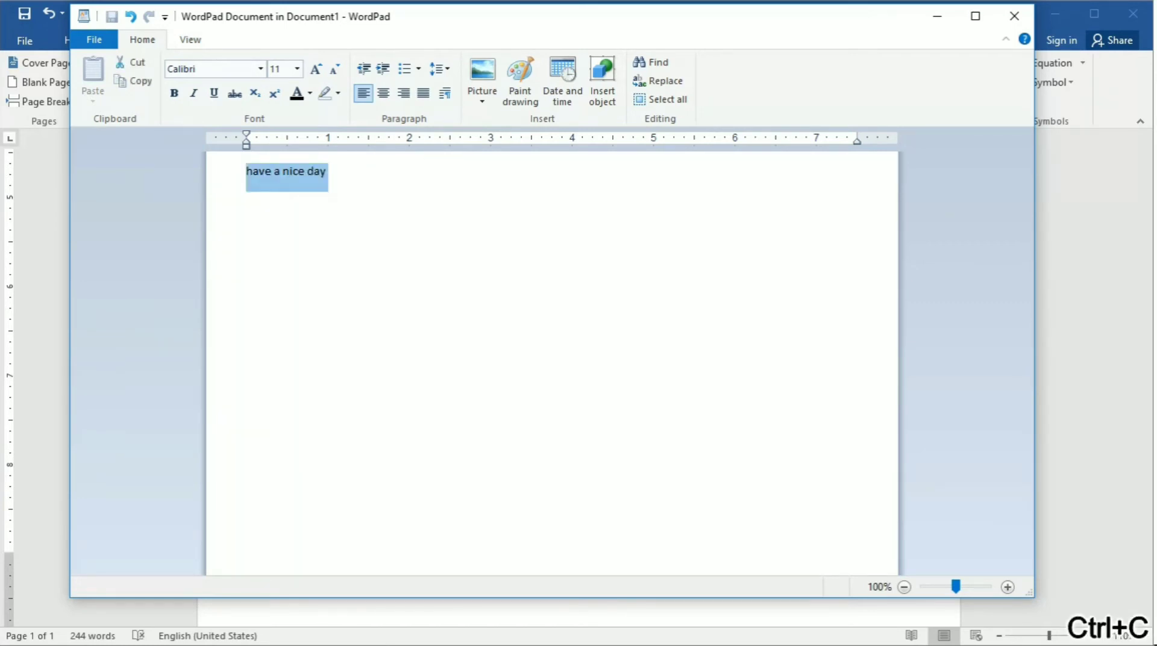
key("ctrl+v")
key("ctrl+v")
key("ctrl+v")
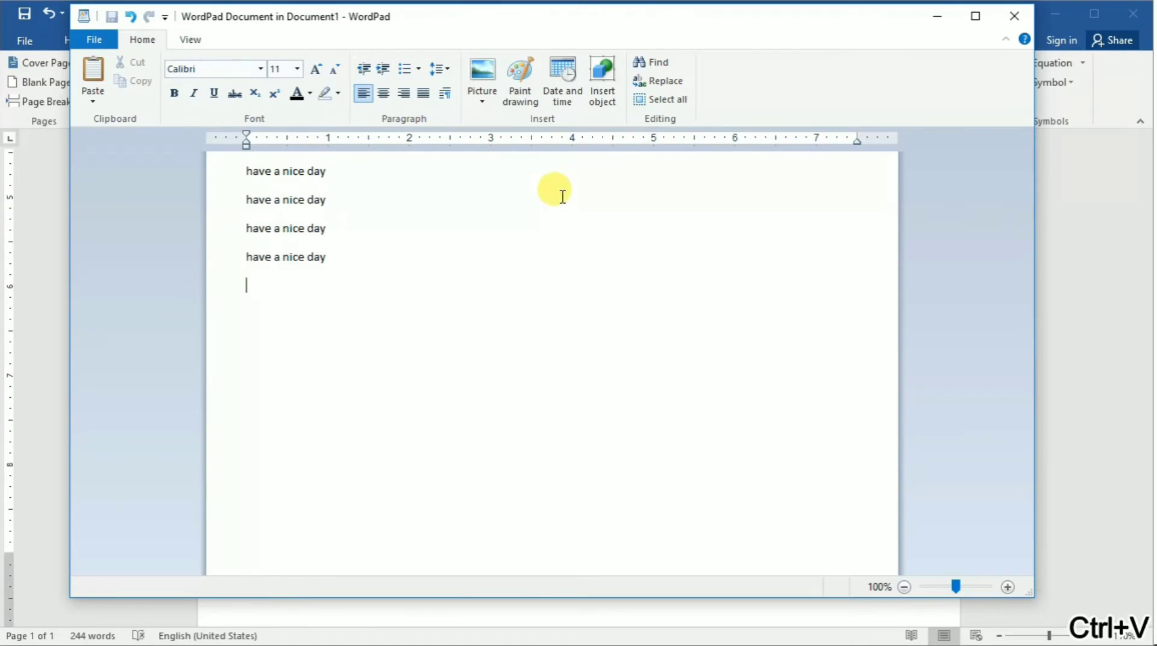
left_click(1015, 17)
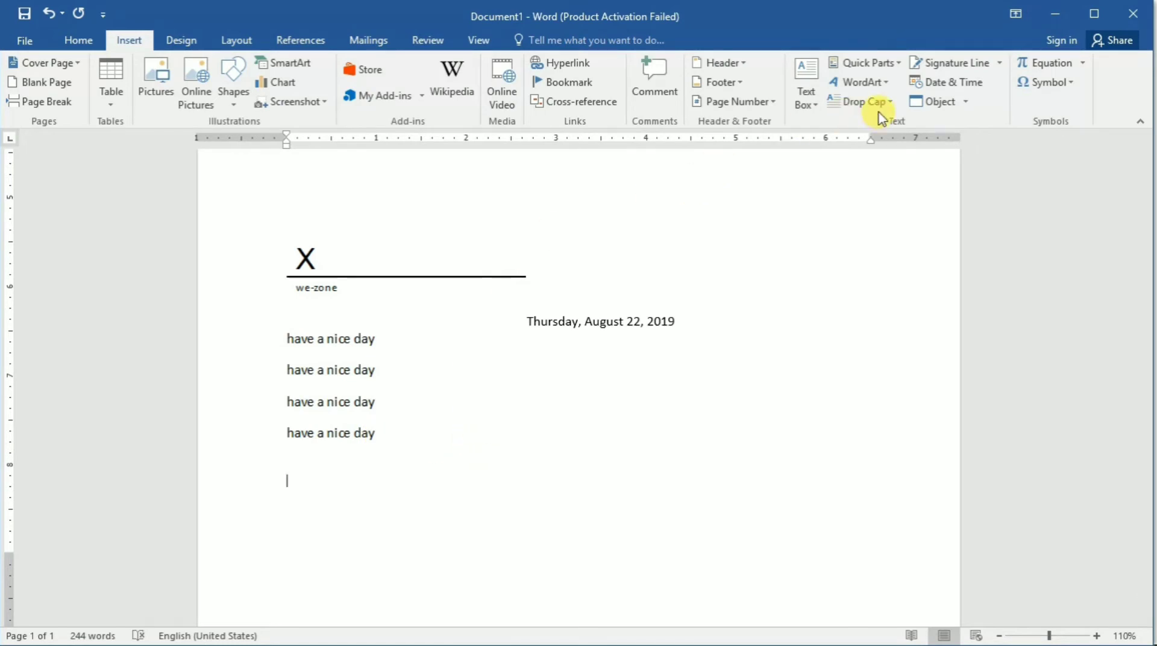
Step: Cancel the Object dialog, then insert a new blank equation from the Equation gallery
left_click(948, 109)
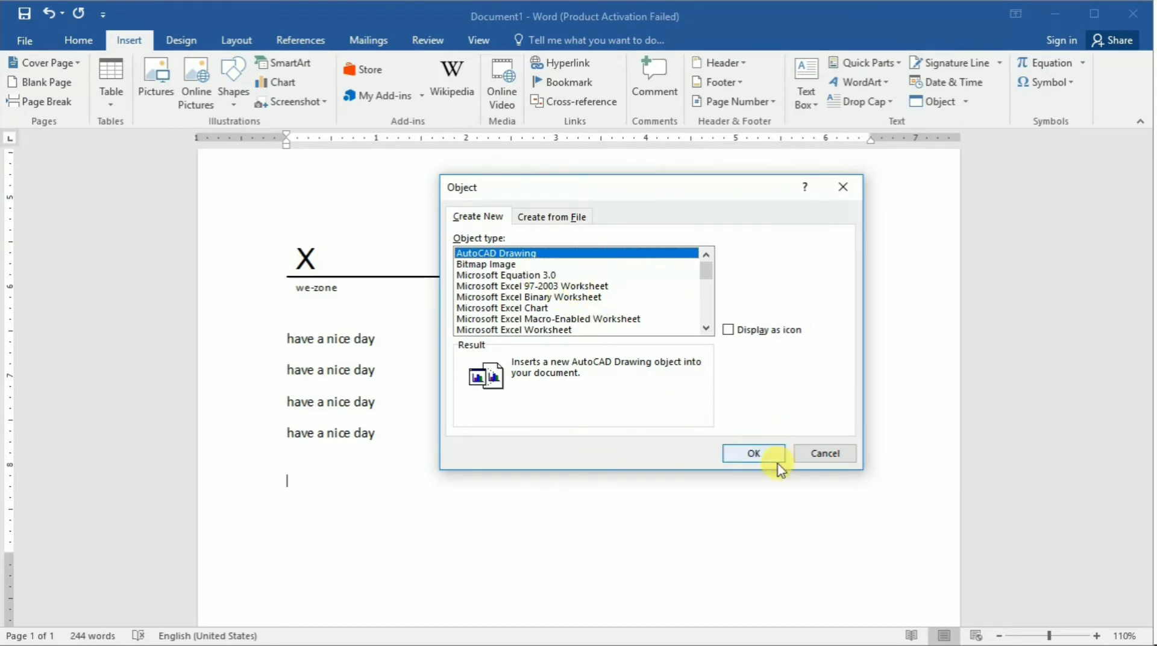
left_click(808, 453)
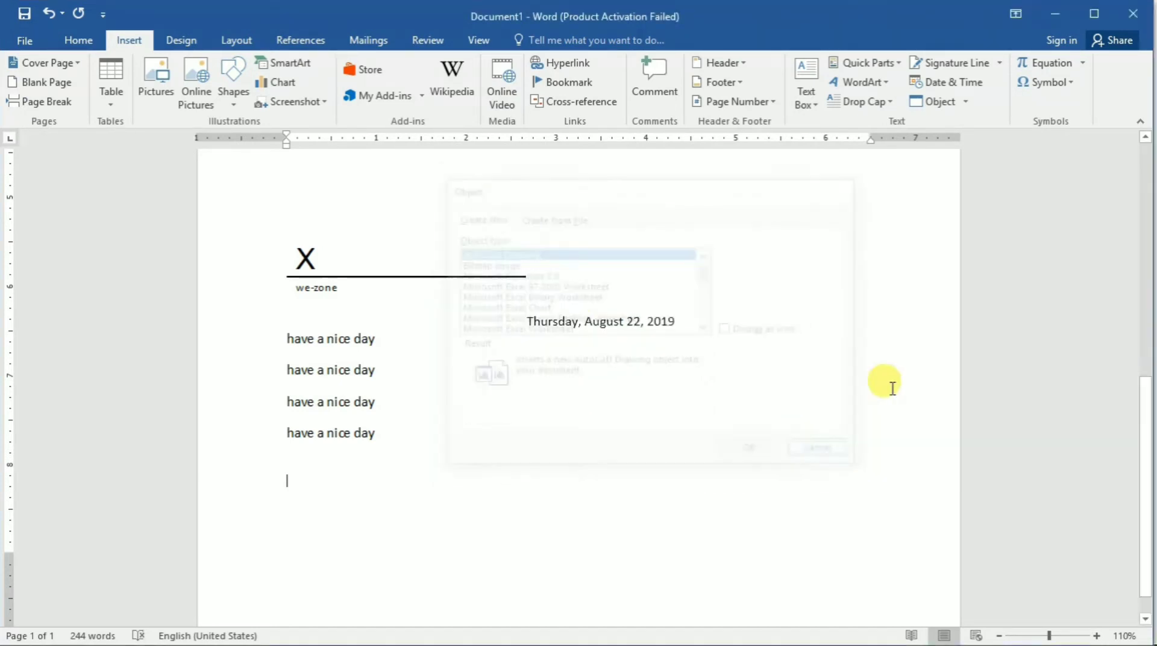
left_click(1084, 66)
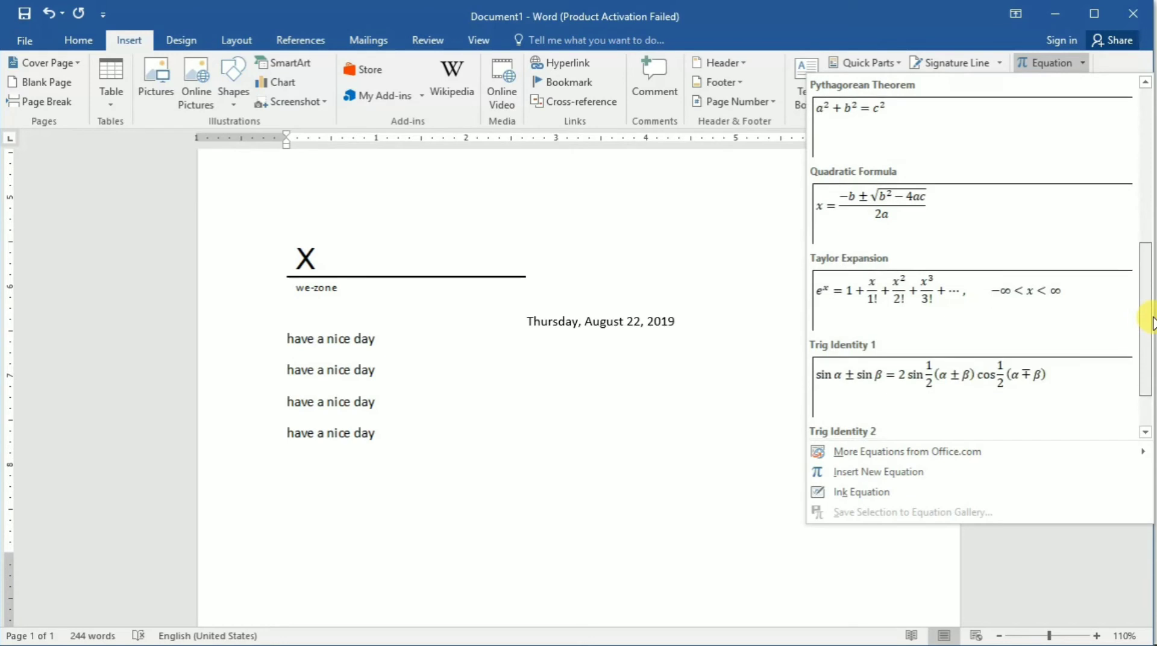
left_click_drag(1143, 169, 1146, 160)
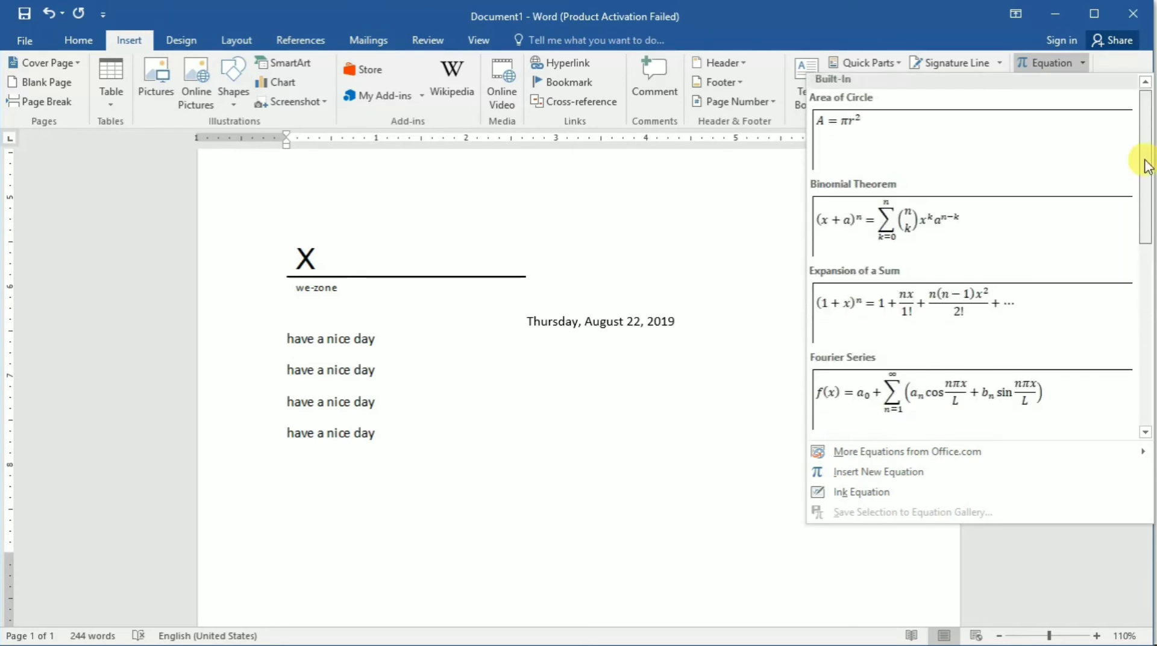
left_click(945, 476)
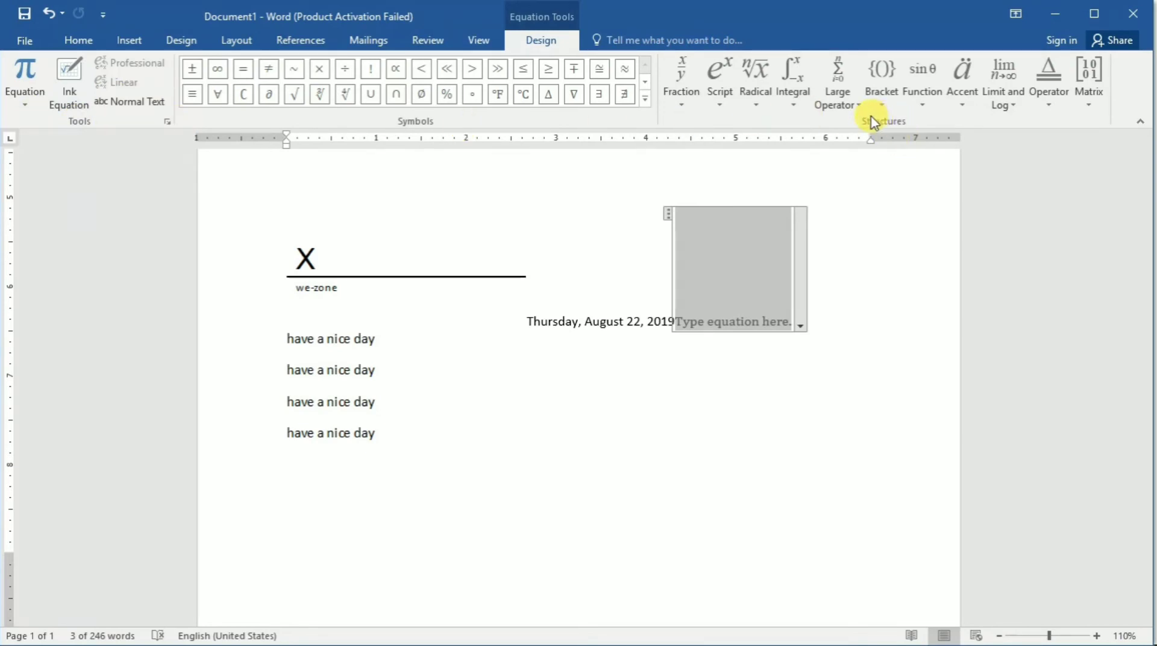
Step: Browse the Basic Math symbols and Matrix layouts, then return to the Insert commands
left_click(645, 98)
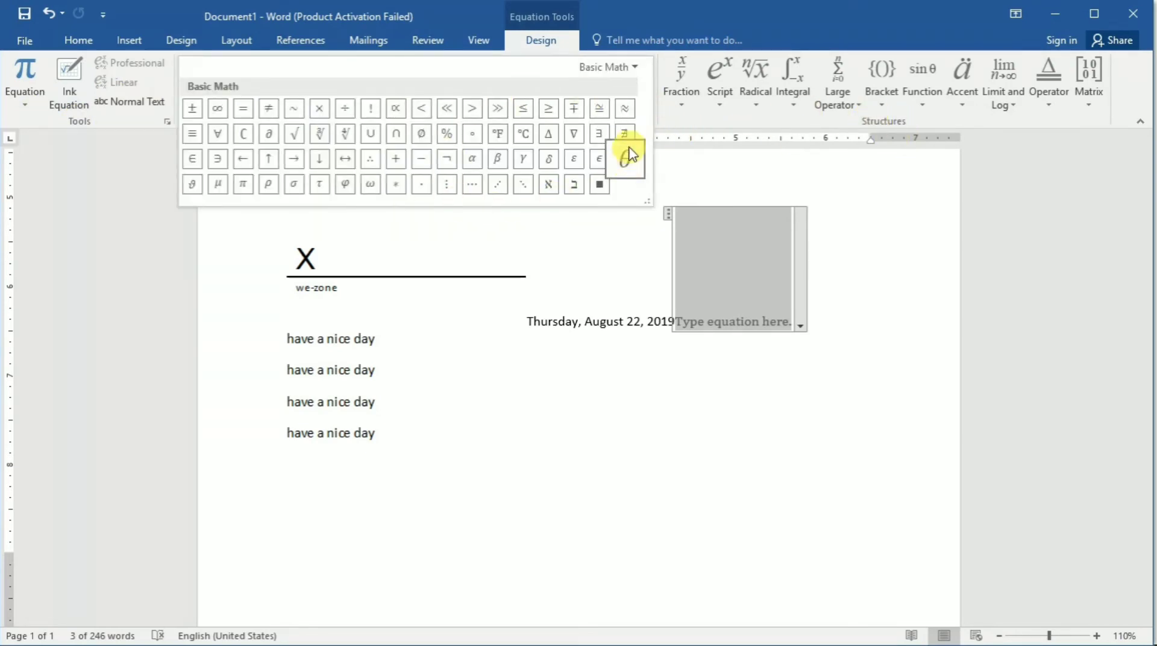
left_click(124, 117)
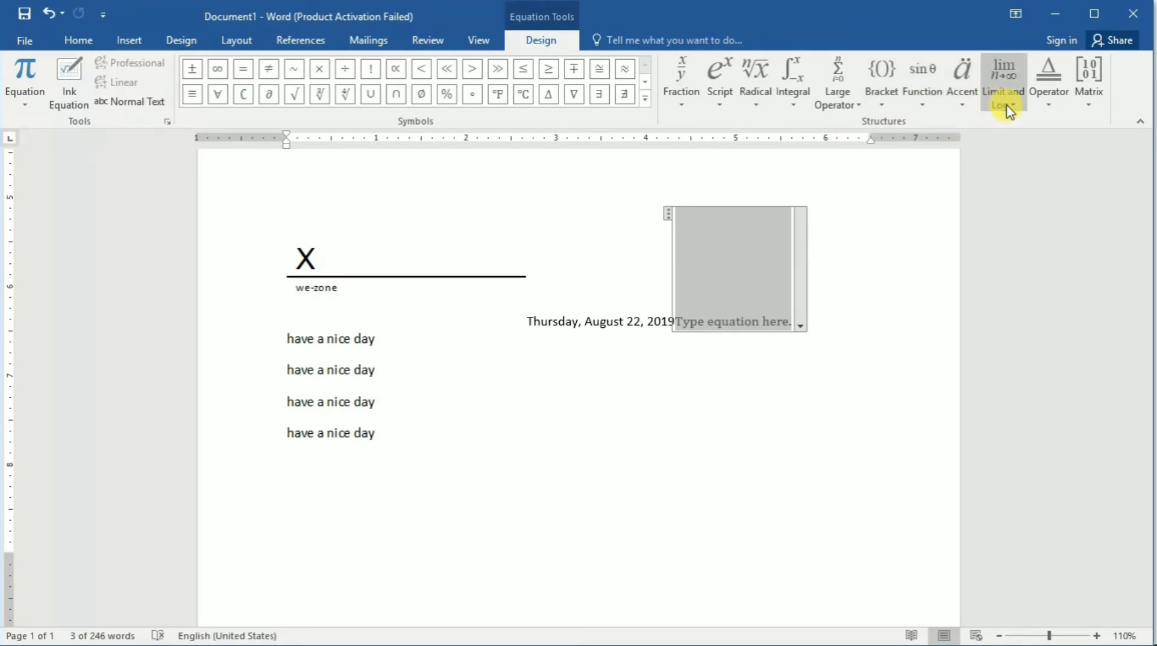
left_click(1088, 103)
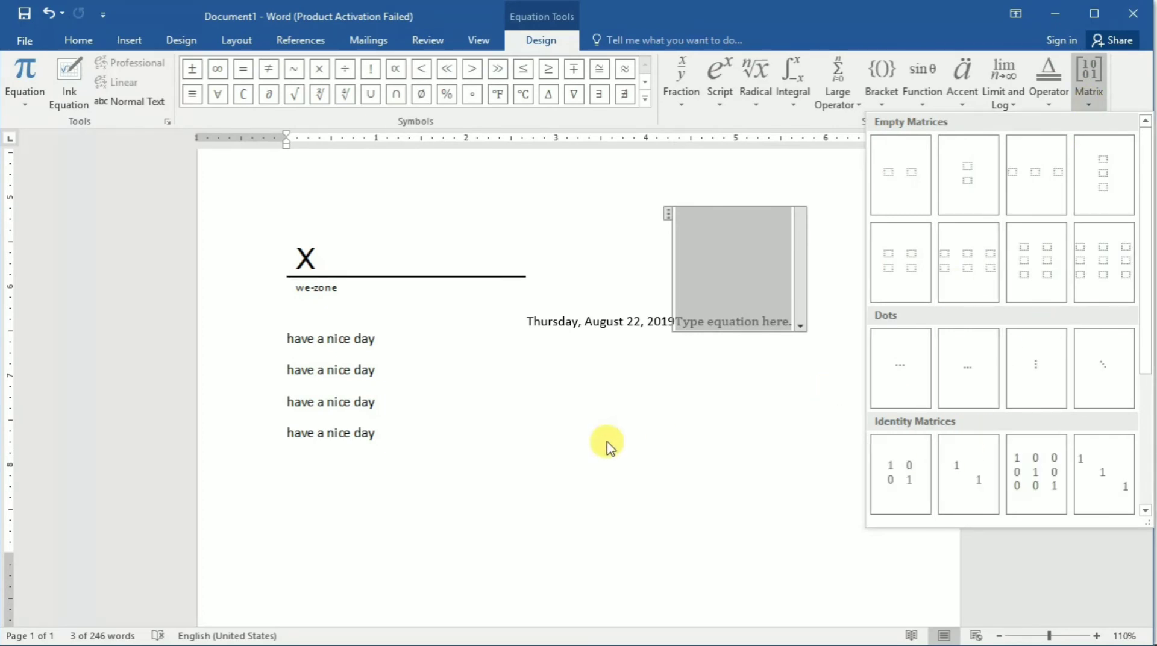
left_click(122, 41)
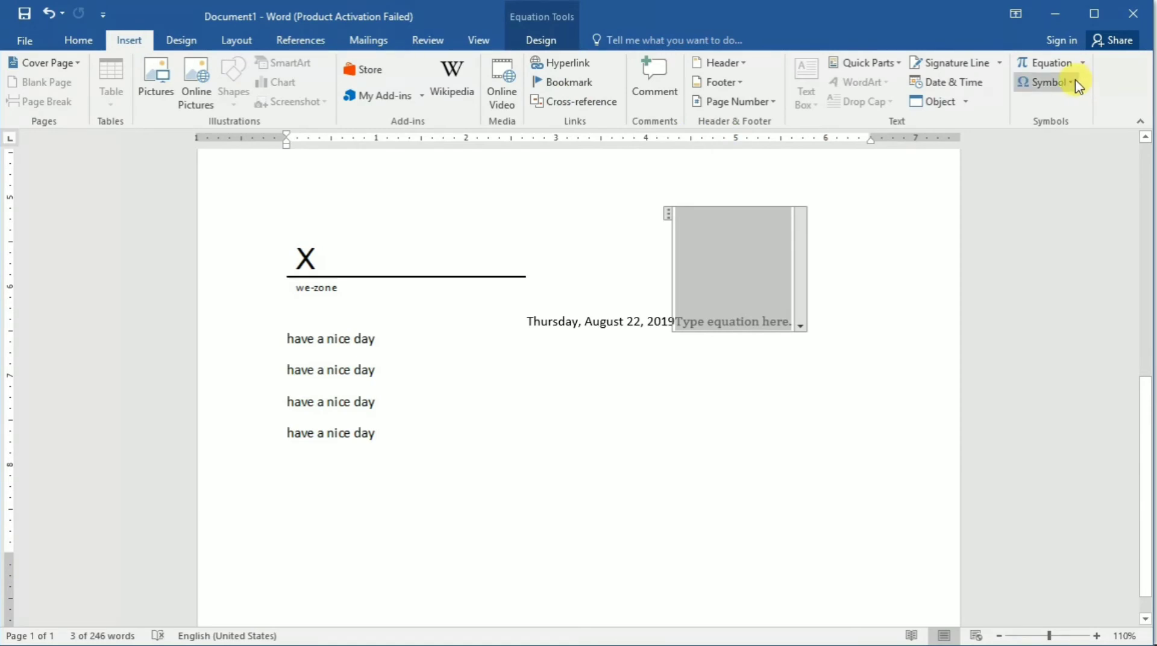
left_click(1067, 82)
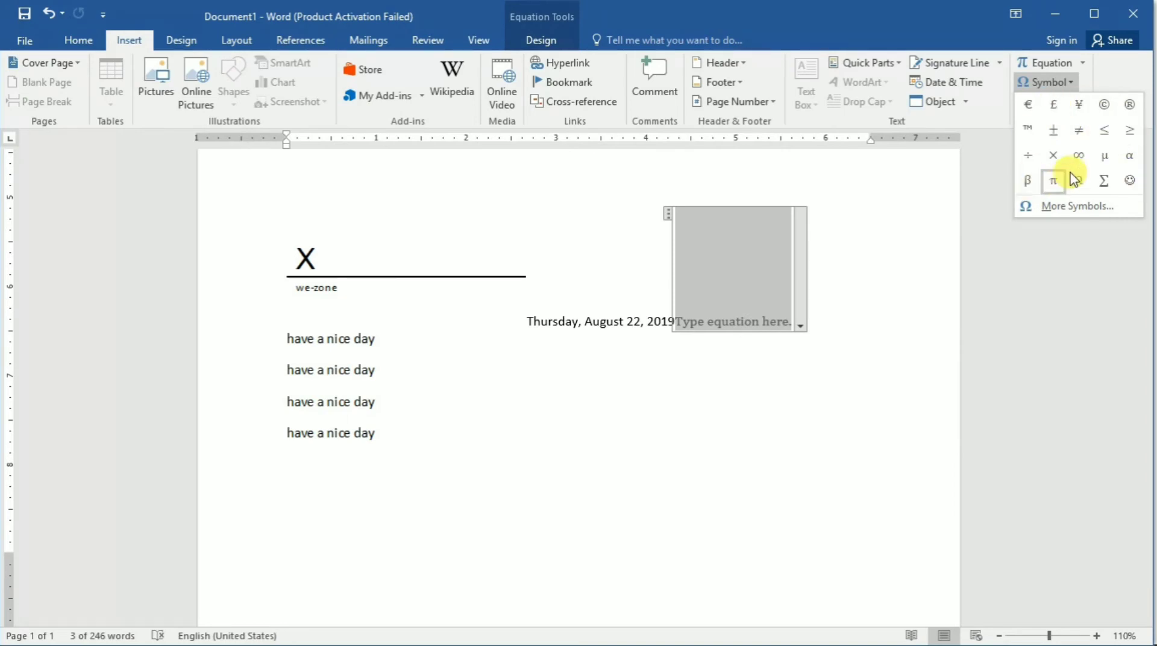
left_click(1076, 211)
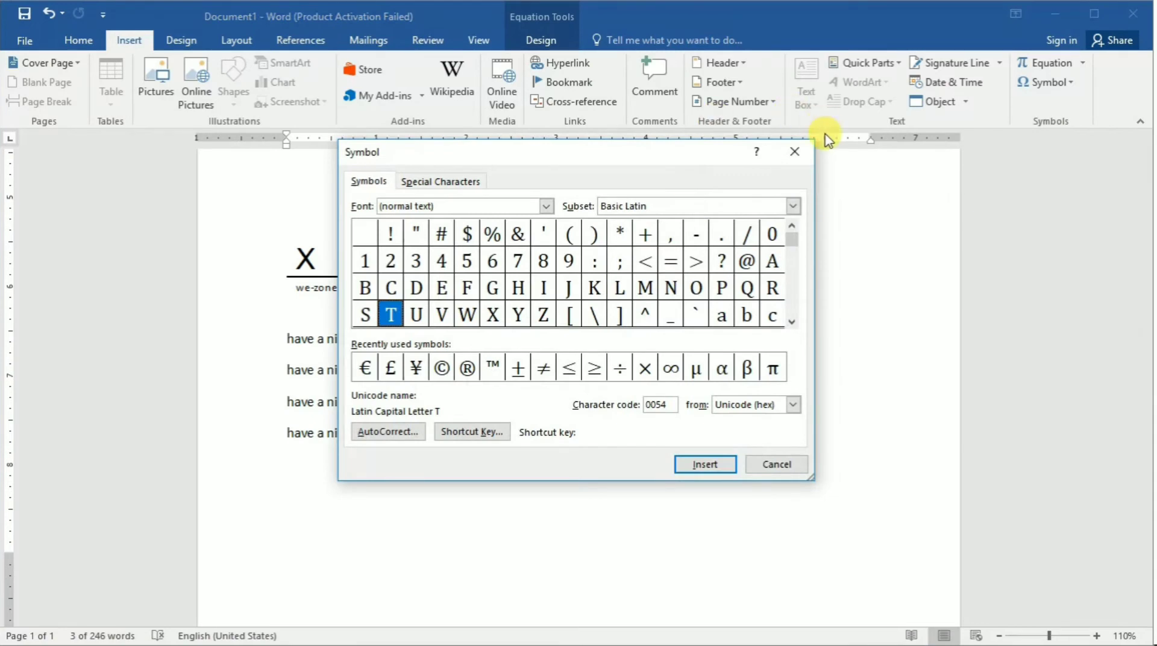
left_click(794, 151)
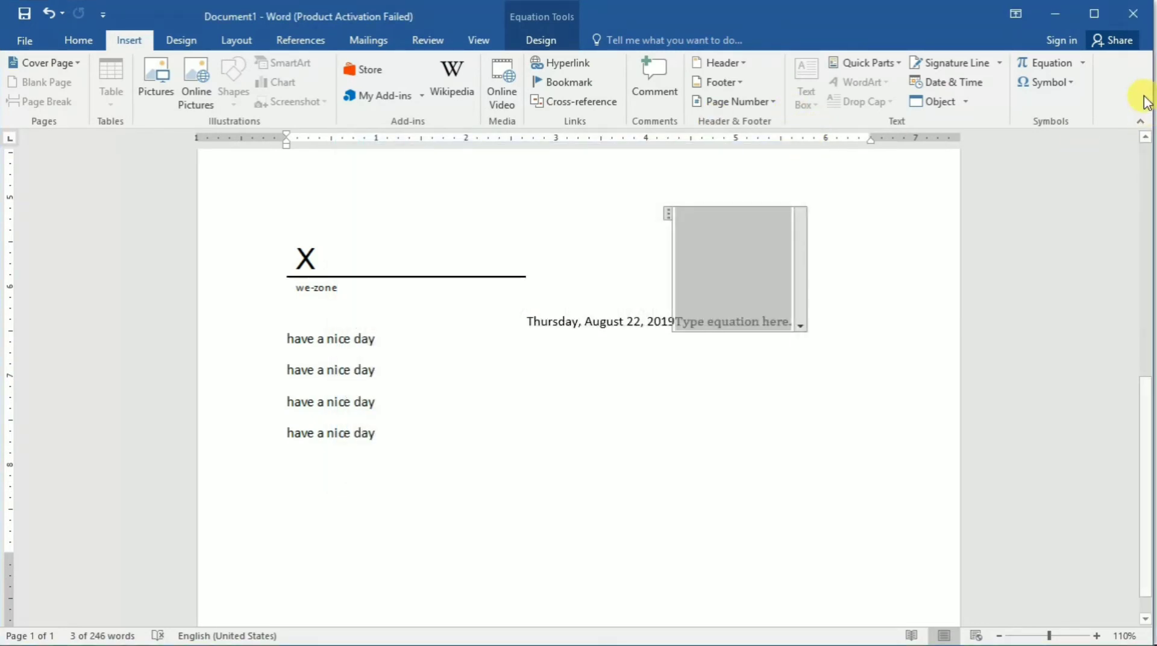
left_click(1072, 85)
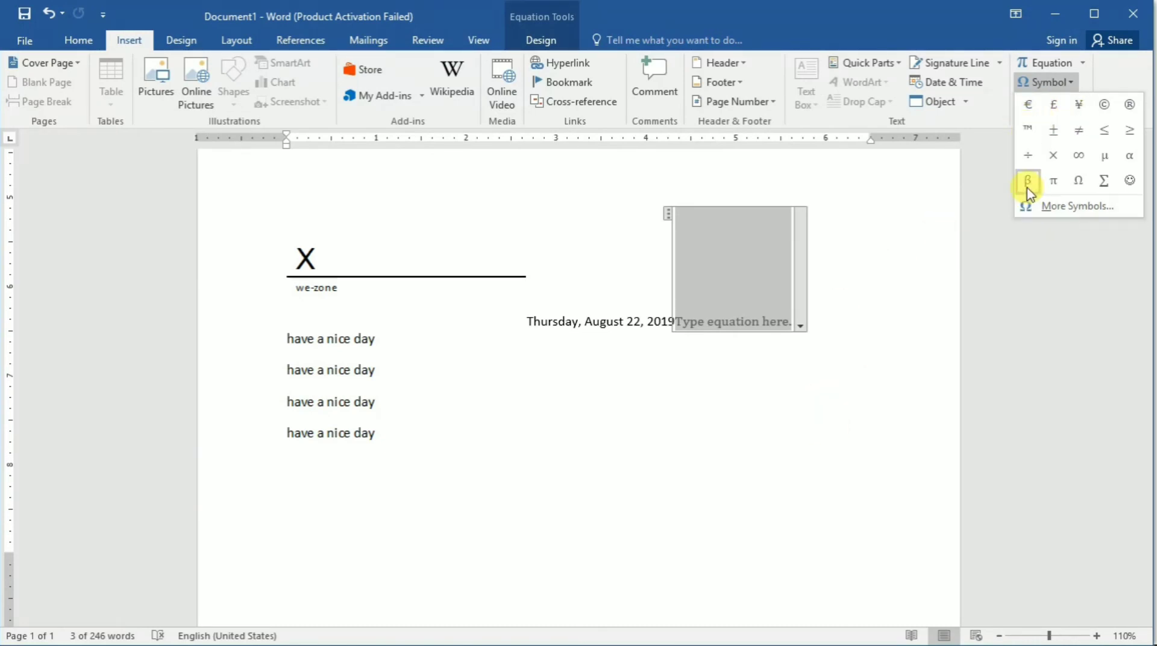
left_click(936, 278)
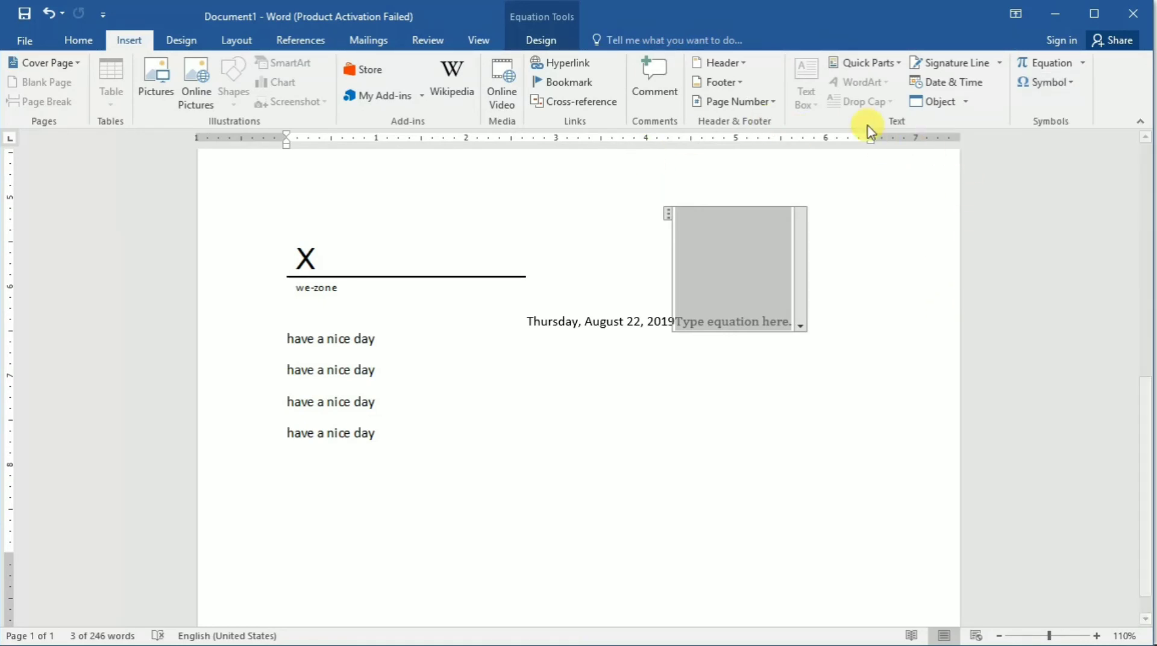